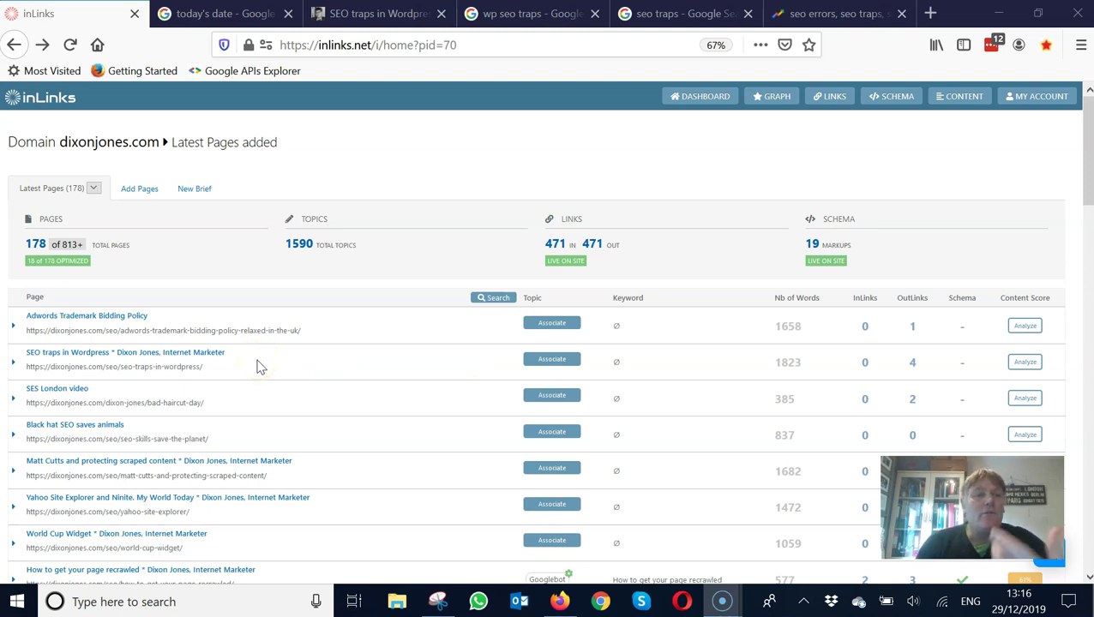
# Check the publication date of the "SEO traps in WordPress" article and compare it with today's date
pyautogui.click(369, 16)
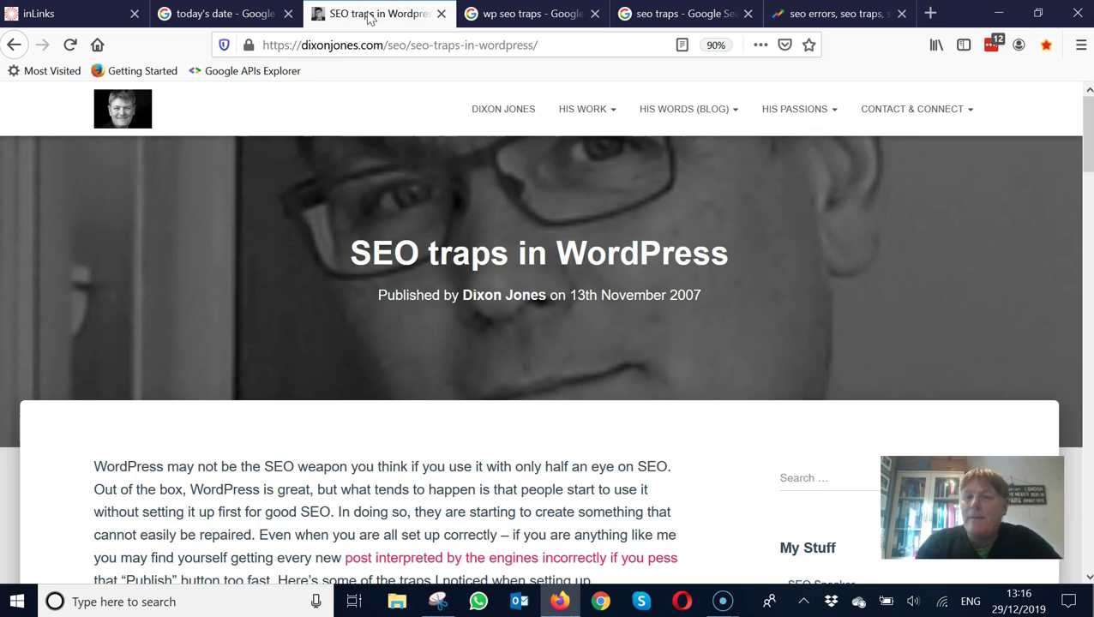
pyautogui.click(250, 17)
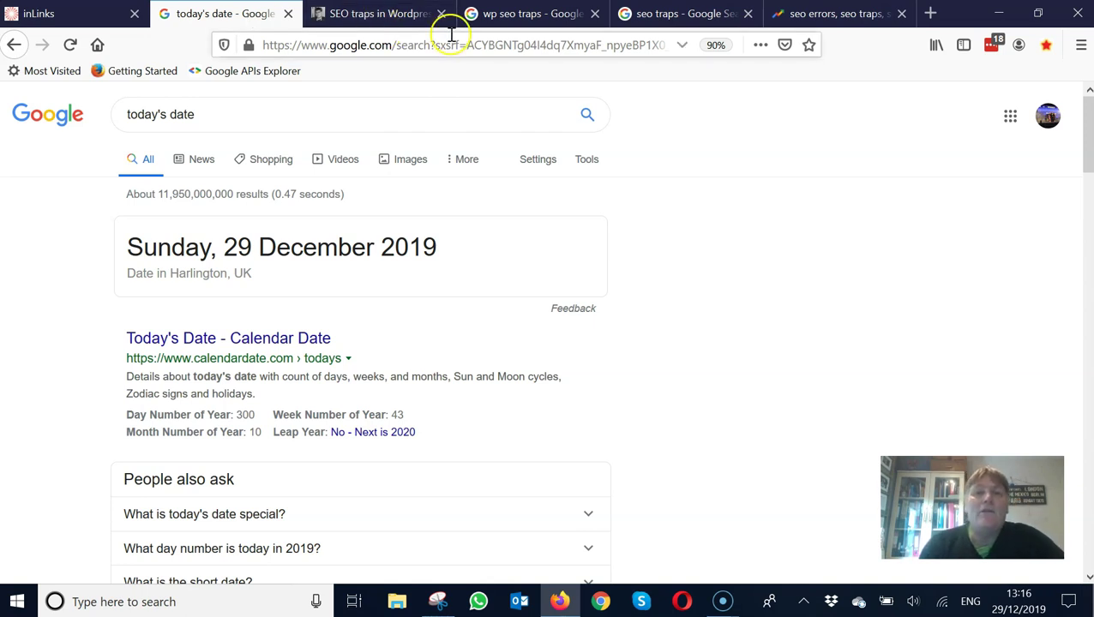
# Look through the Google results for "wp seo traps" to find where the dixonjones.com article ranks
pyautogui.click(538, 18)
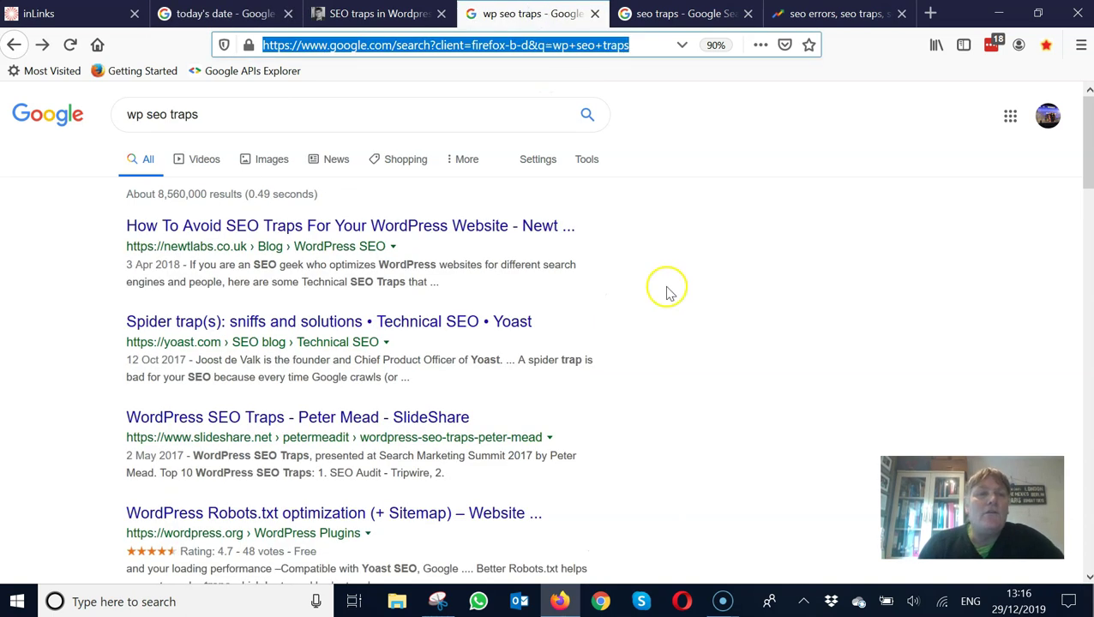
pyautogui.scroll(-2, 699, 357)
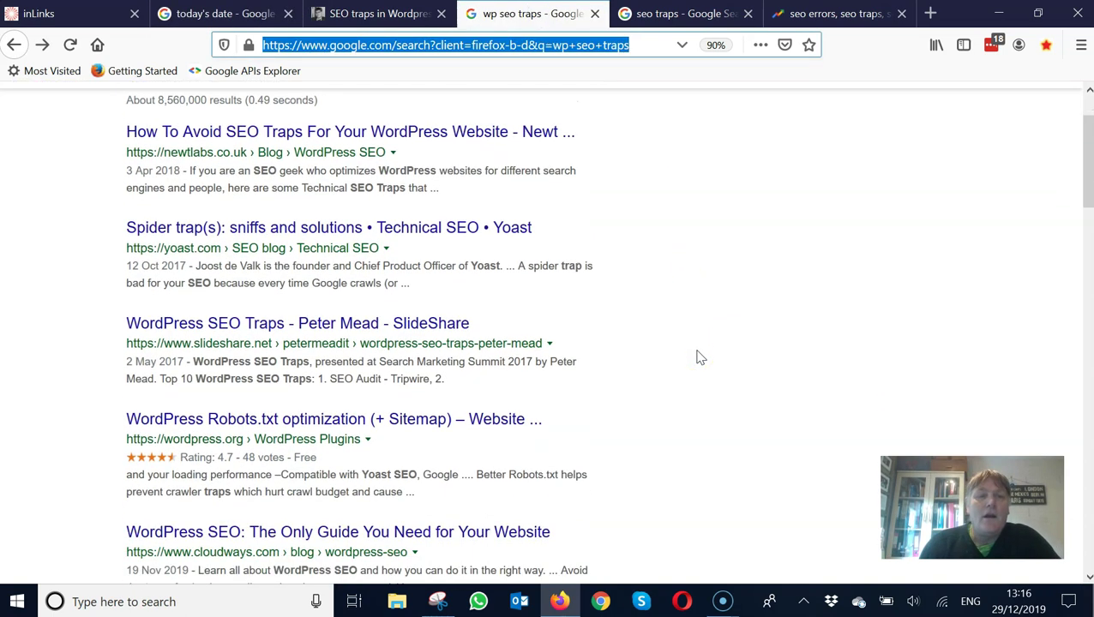
pyautogui.scroll(2, 699, 357)
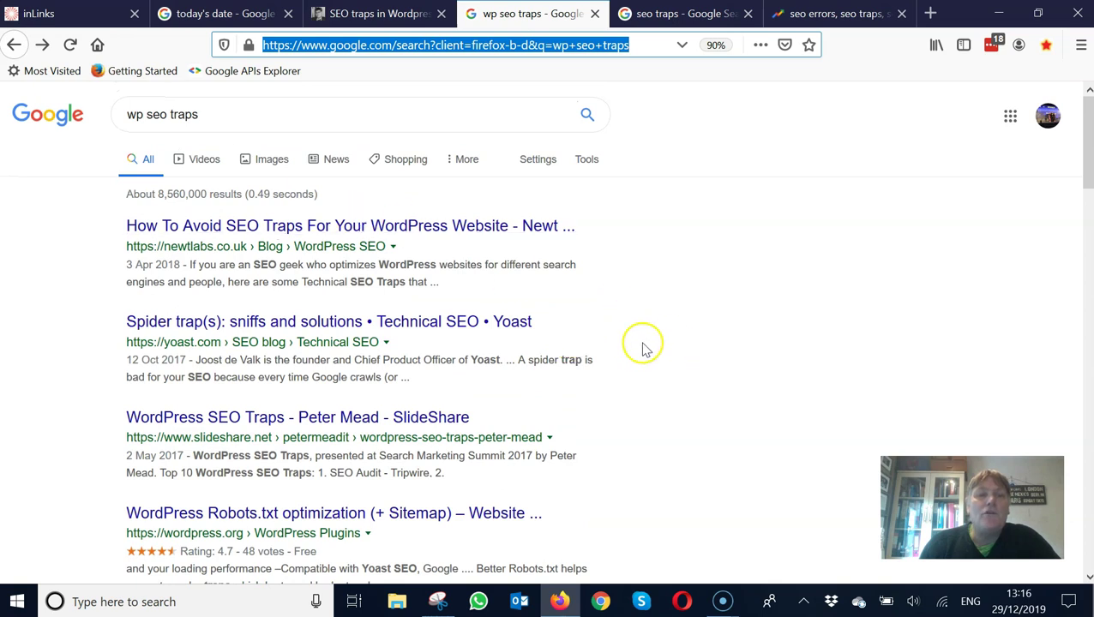
pyautogui.scroll(-3, 683, 453)
pyautogui.scroll(-3, 684, 452)
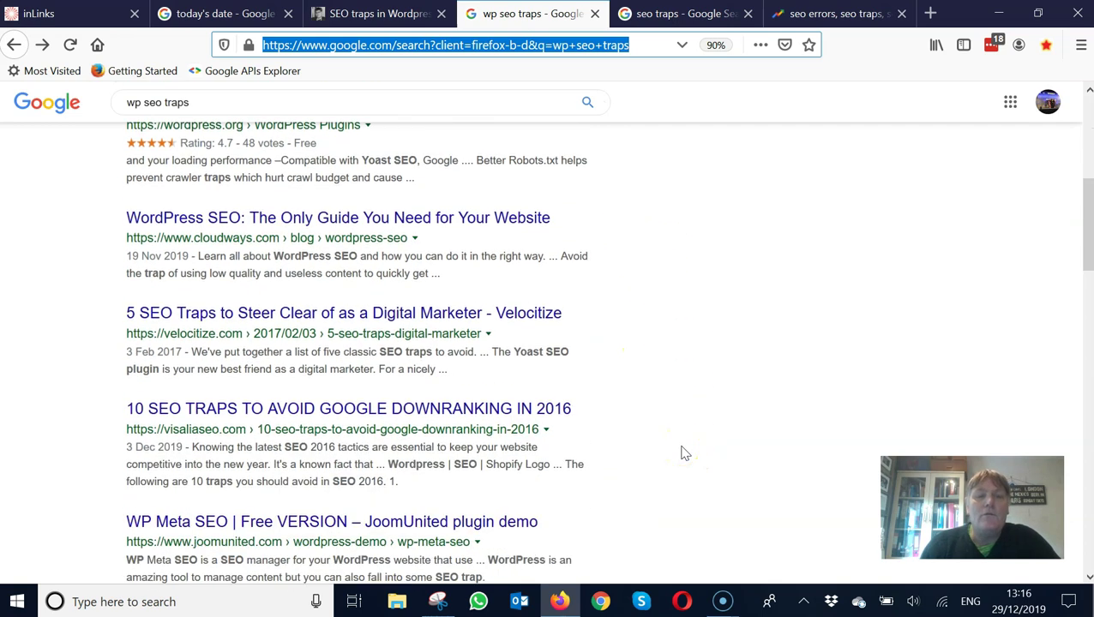
pyautogui.scroll(-1, 683, 452)
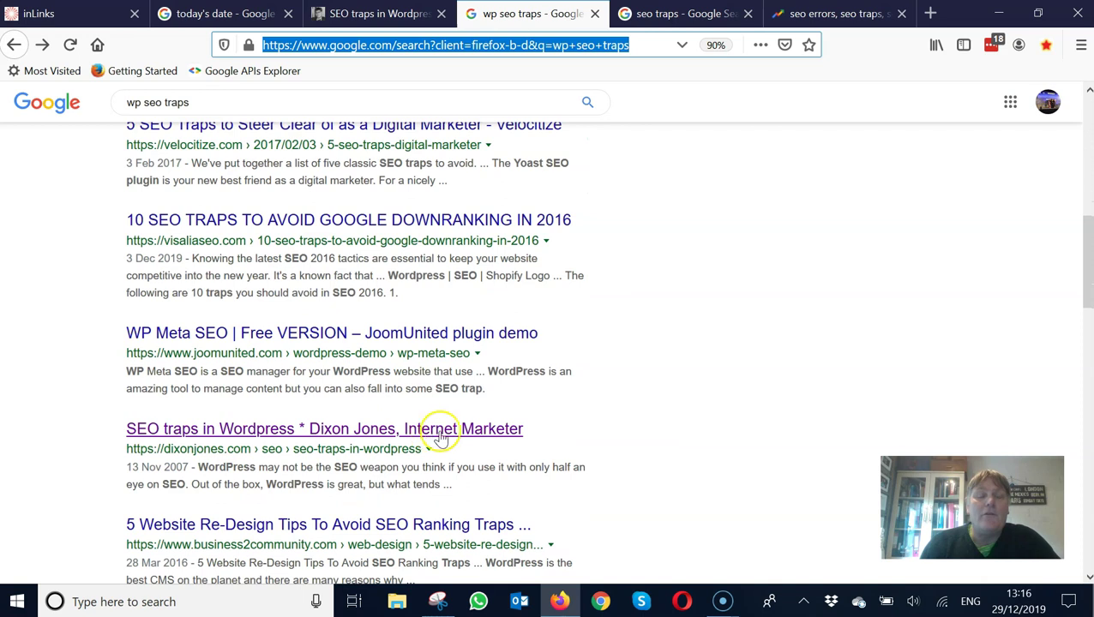
pyautogui.scroll(7, 551, 423)
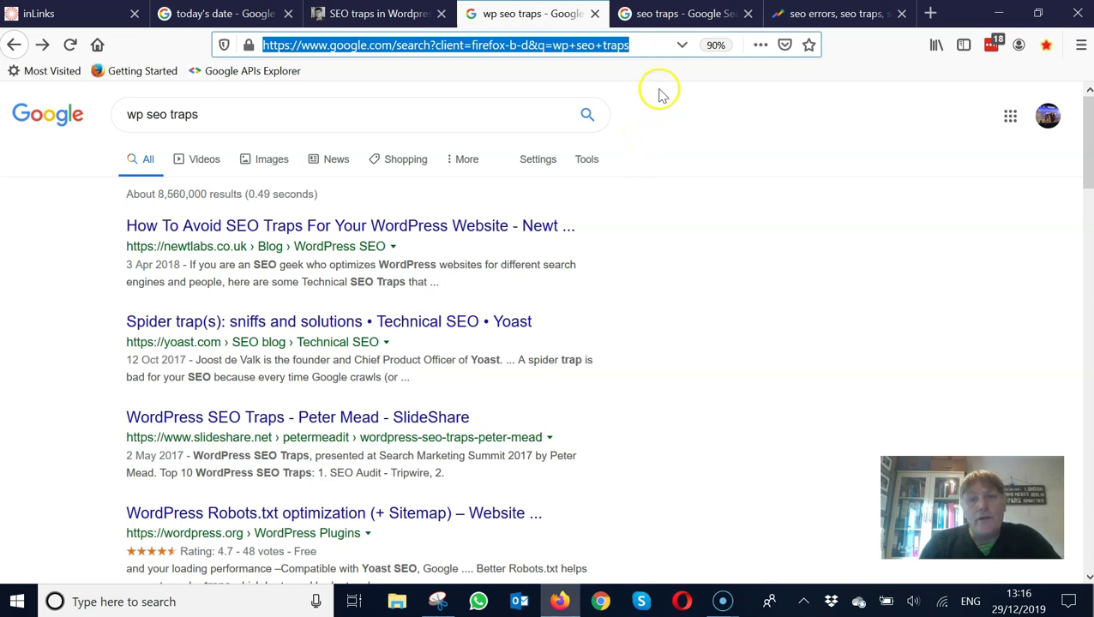
# Look through page 4 of the Google results for "seo traps" to find the dixonjones.com article
pyautogui.click(671, 15)
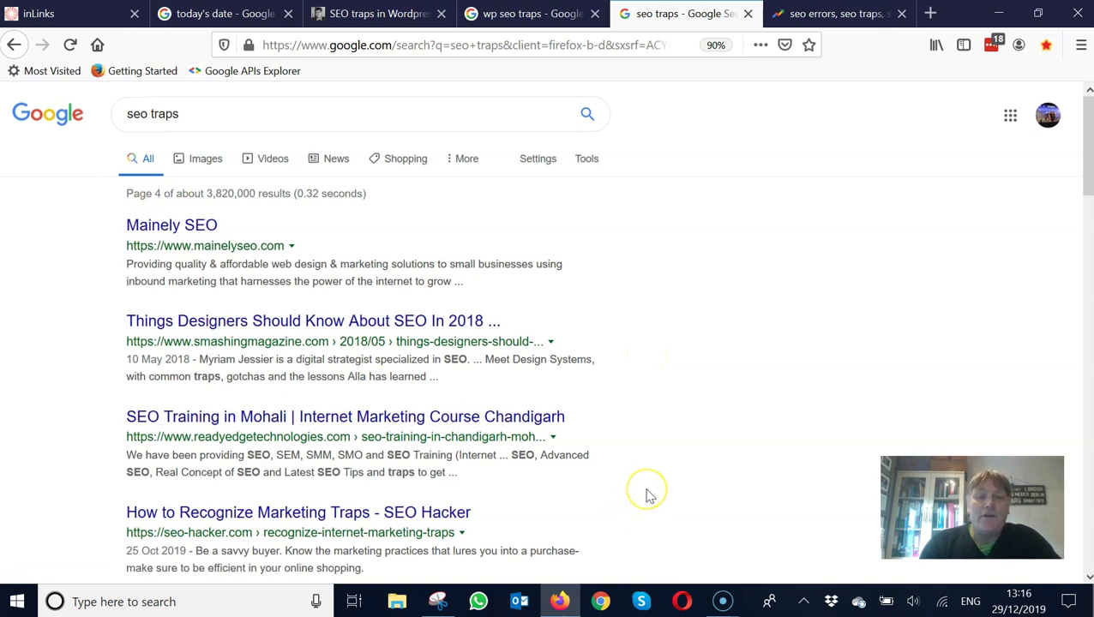
pyautogui.scroll(-5, 647, 495)
pyautogui.scroll(-9, 649, 496)
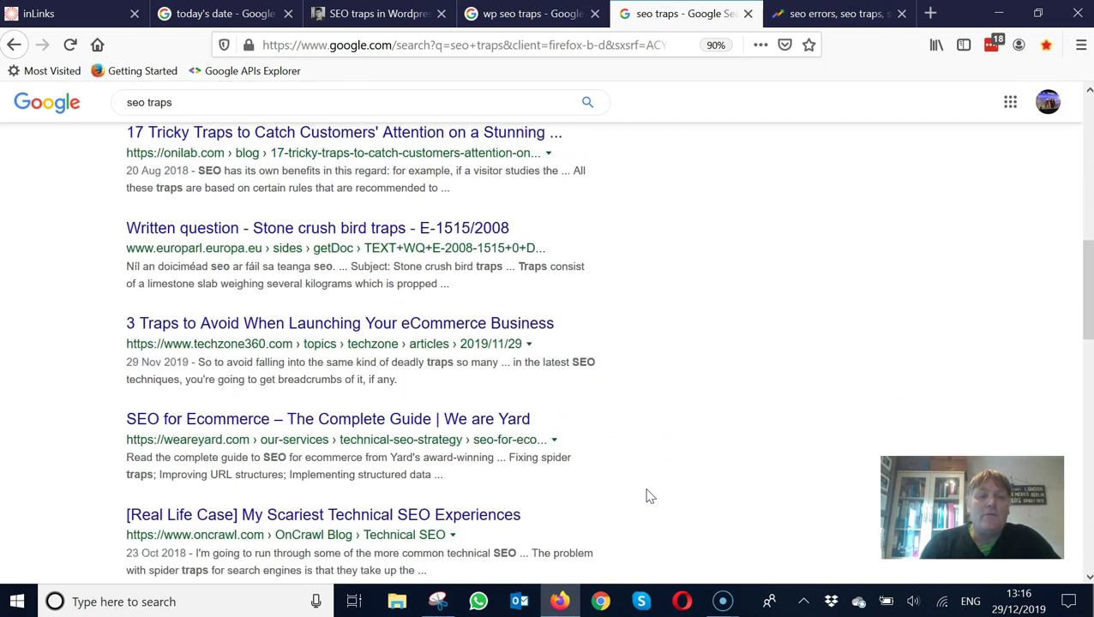
pyautogui.scroll(-3, 650, 488)
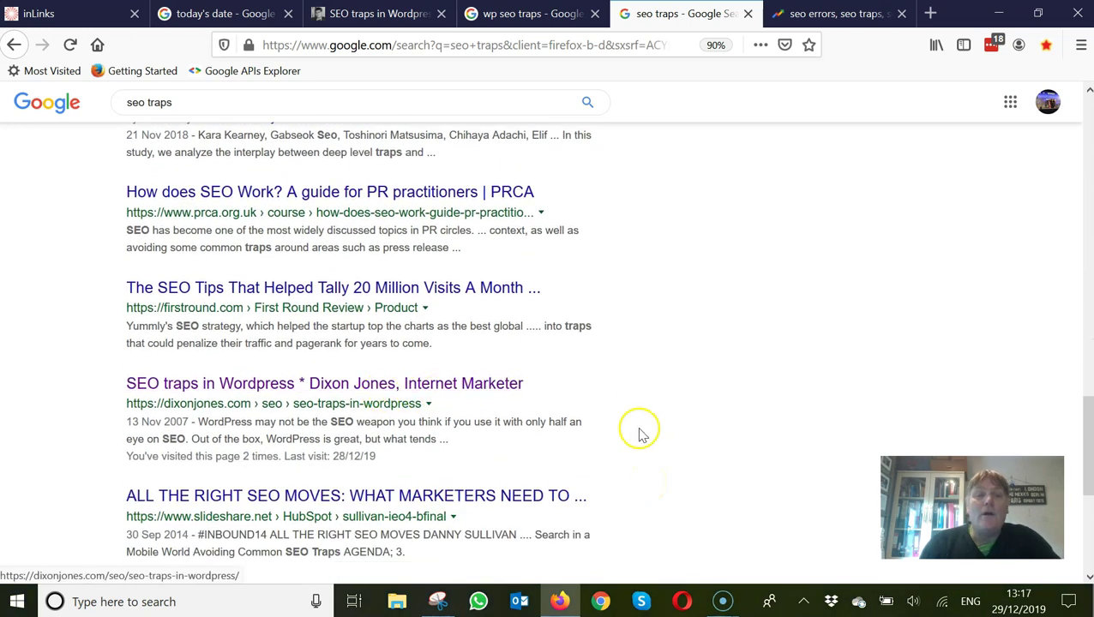
pyautogui.scroll(12, 645, 269)
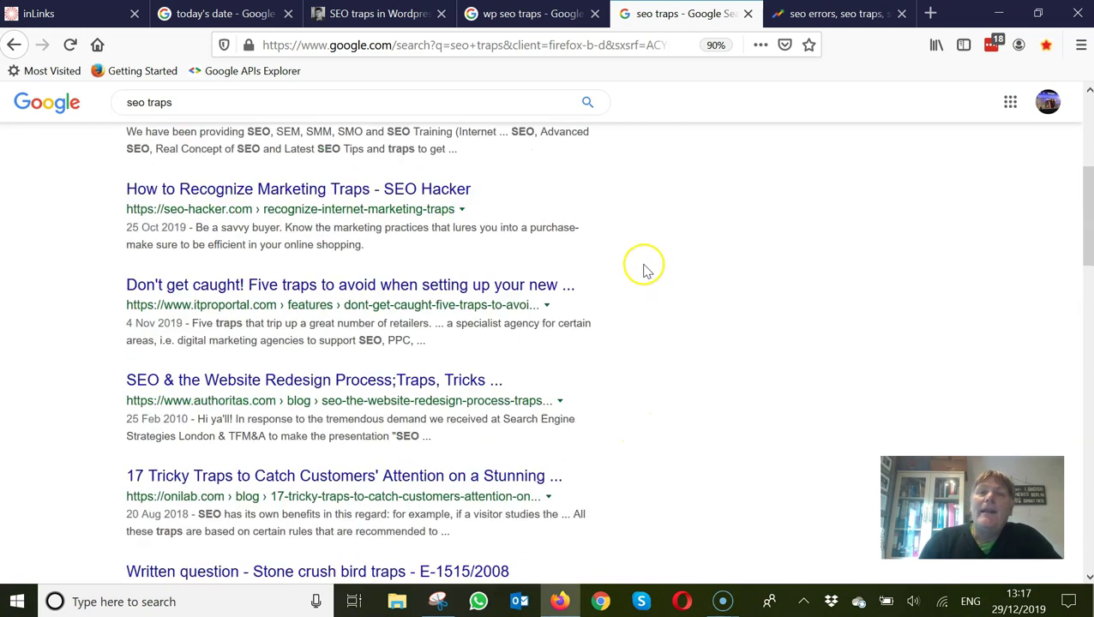
# Compare the search interest of seo errors, traps, mistakes, blunders and gaffs in Google Trends
pyautogui.click(806, 13)
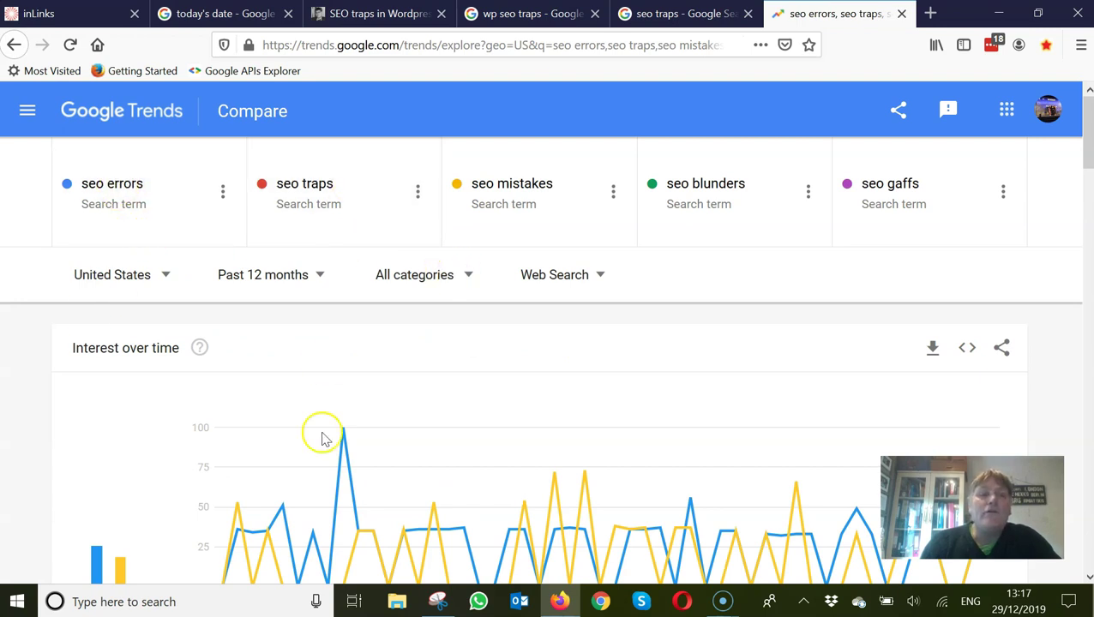
pyautogui.scroll(-1, 333, 412)
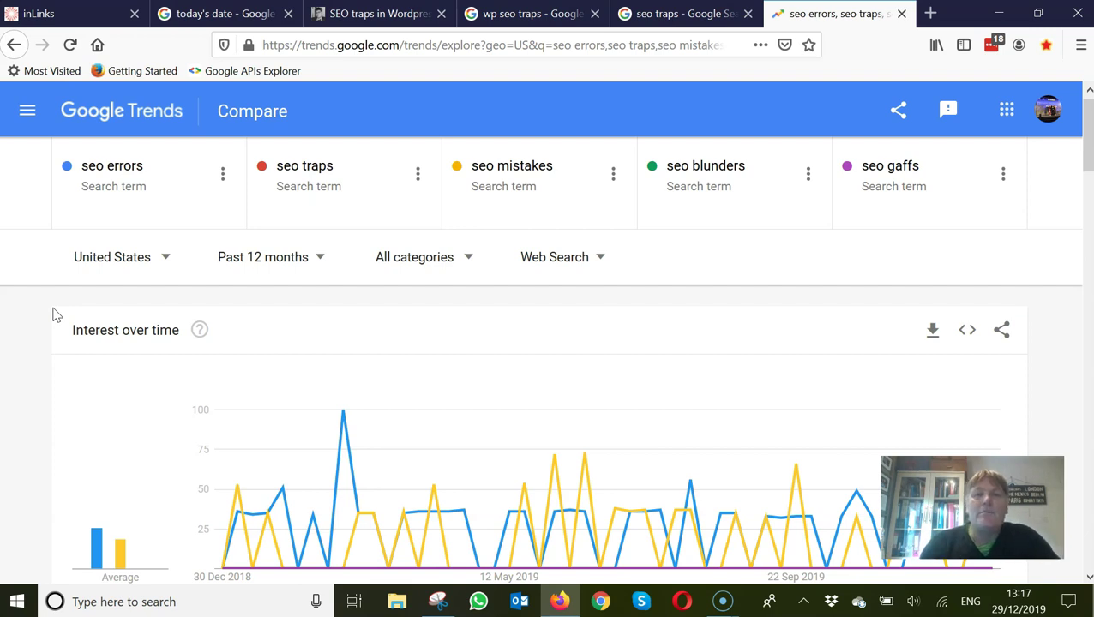
pyautogui.scroll(1, 56, 315)
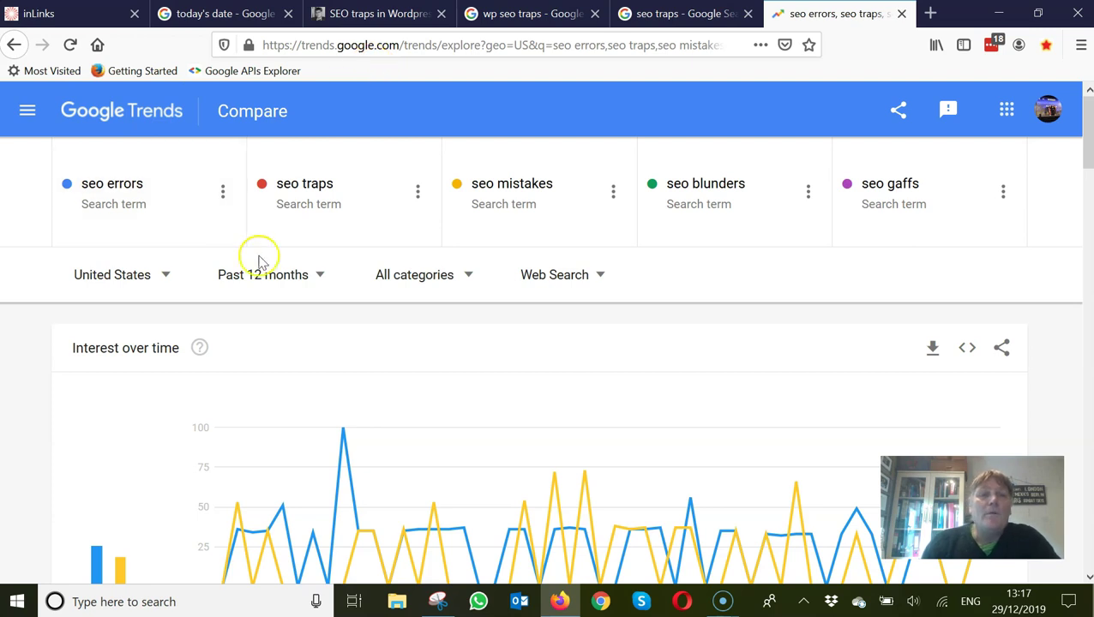
# Switch to inLinks and run the content analysis of the "SEO traps in Wordpress" page with the keyword shortened to "SEO traps"
pyautogui.click(112, 19)
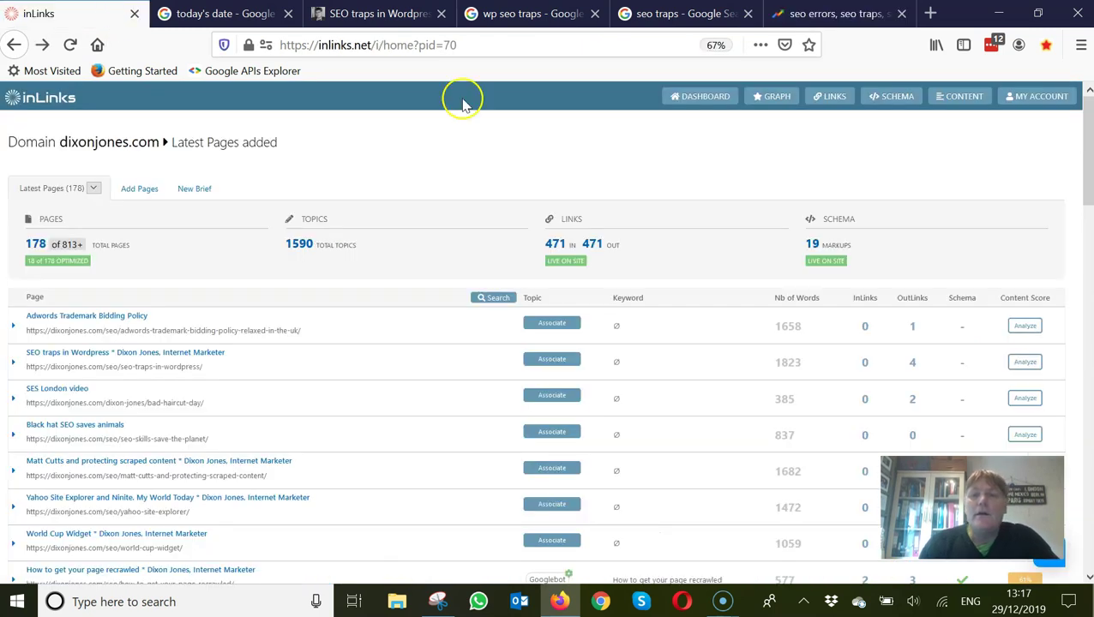
pyautogui.click(1025, 363)
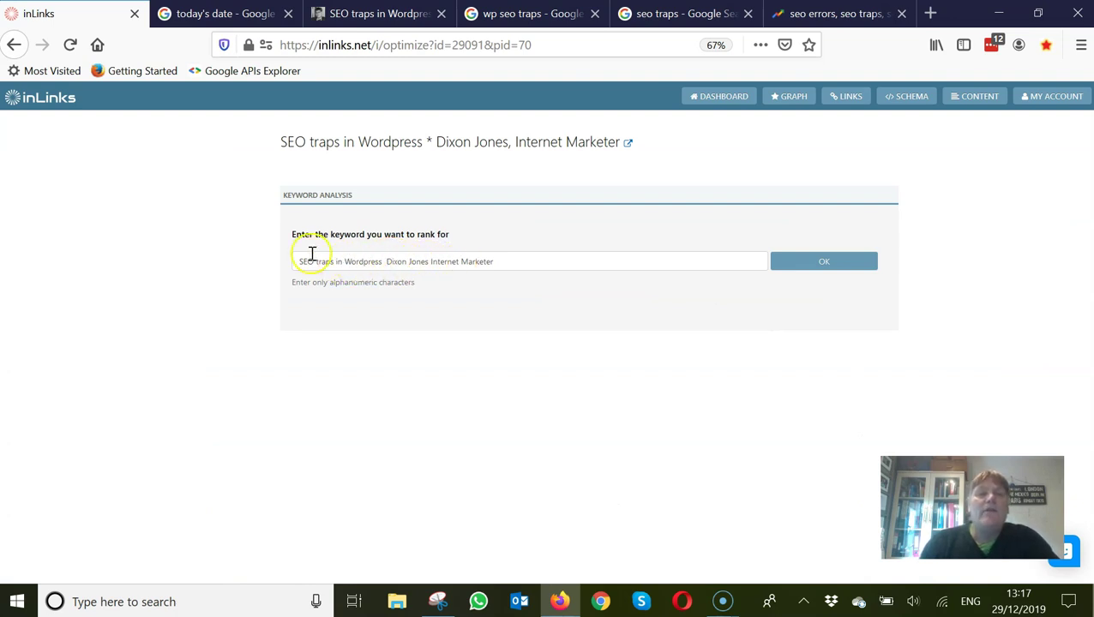
pyautogui.moveTo(504, 259); pyautogui.dragTo(385, 261)
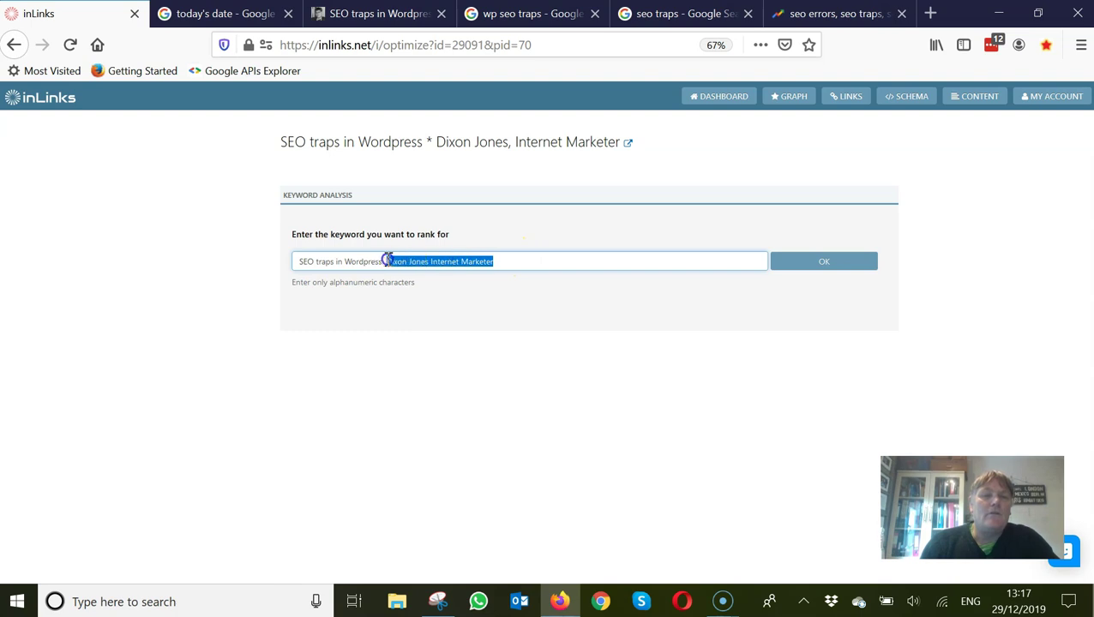
pyautogui.press('BackSpace')
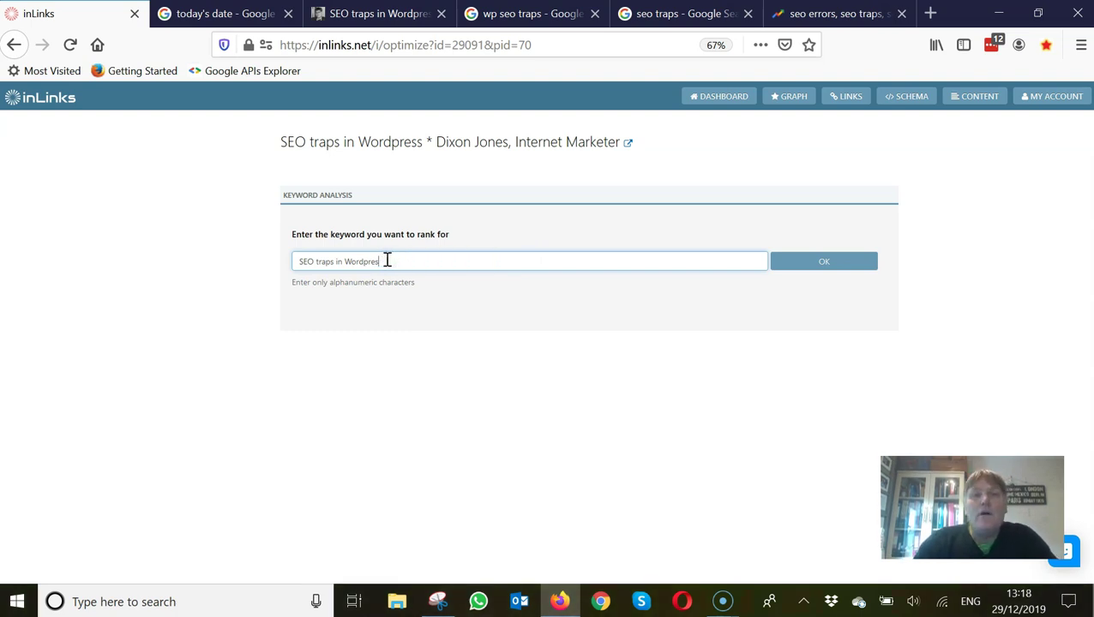
pyautogui.press('BackSpace')
pyautogui.press('BackSpace')
pyautogui.press('BackSpace')
pyautogui.press('BackSpace')
pyautogui.press('BackSpace')
pyautogui.press('BackSpace')
pyautogui.press('BackSpace')
pyautogui.press('BackSpace')
pyautogui.press('BackSpace')
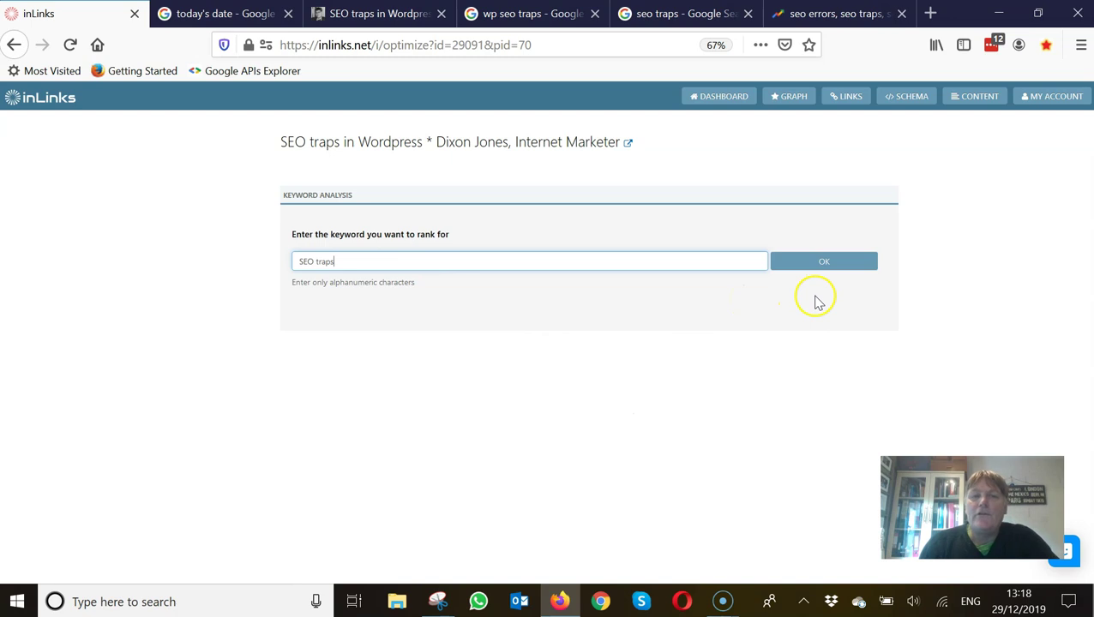
pyautogui.click(825, 263)
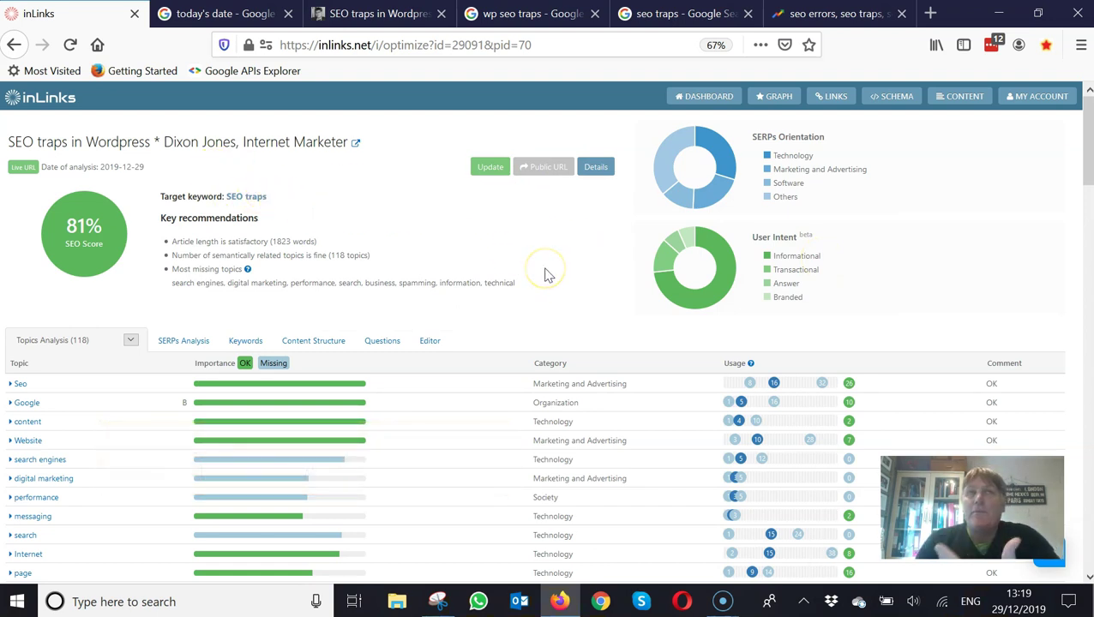
# Review the page's SEO score, key recommendations and the importance of used and missing topics
pyautogui.scroll(-1, 553, 276)
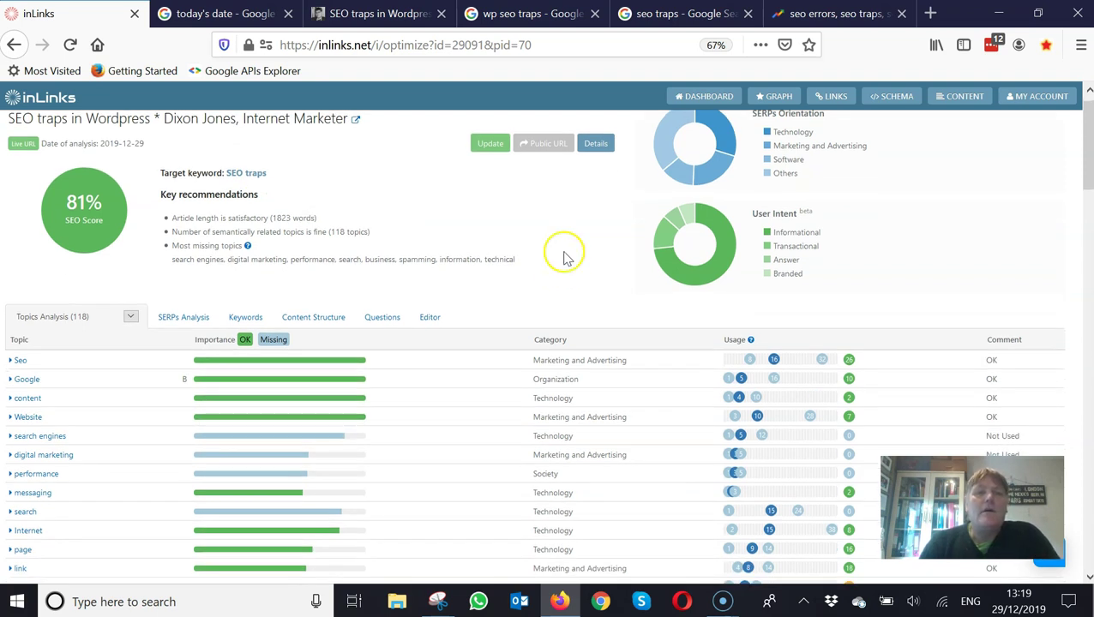
pyautogui.scroll(-3, 561, 266)
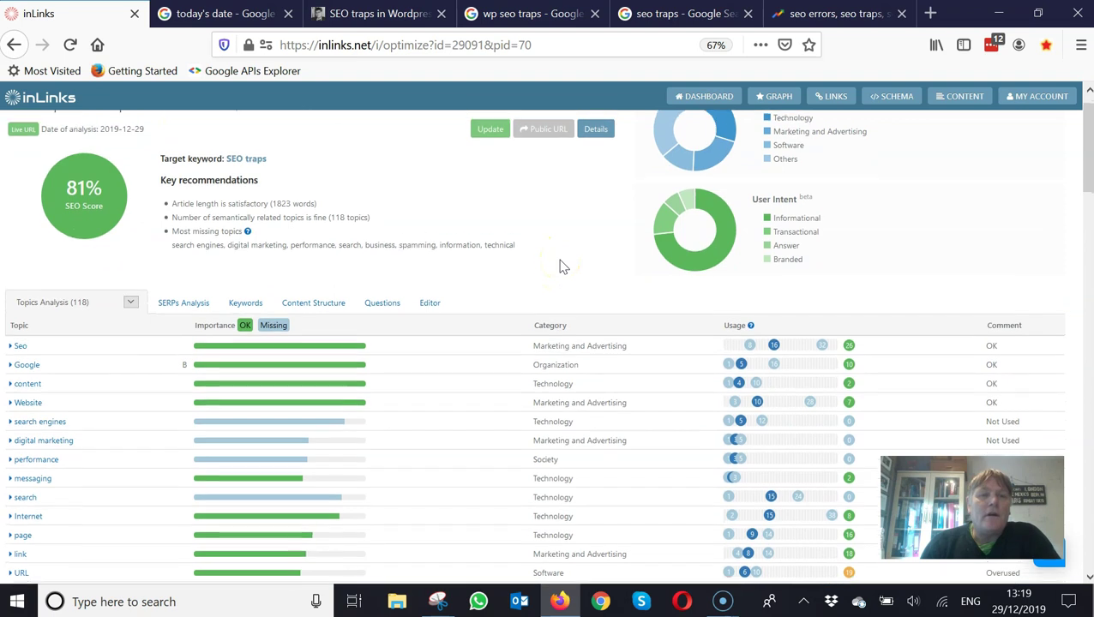
pyautogui.scroll(-1, 562, 266)
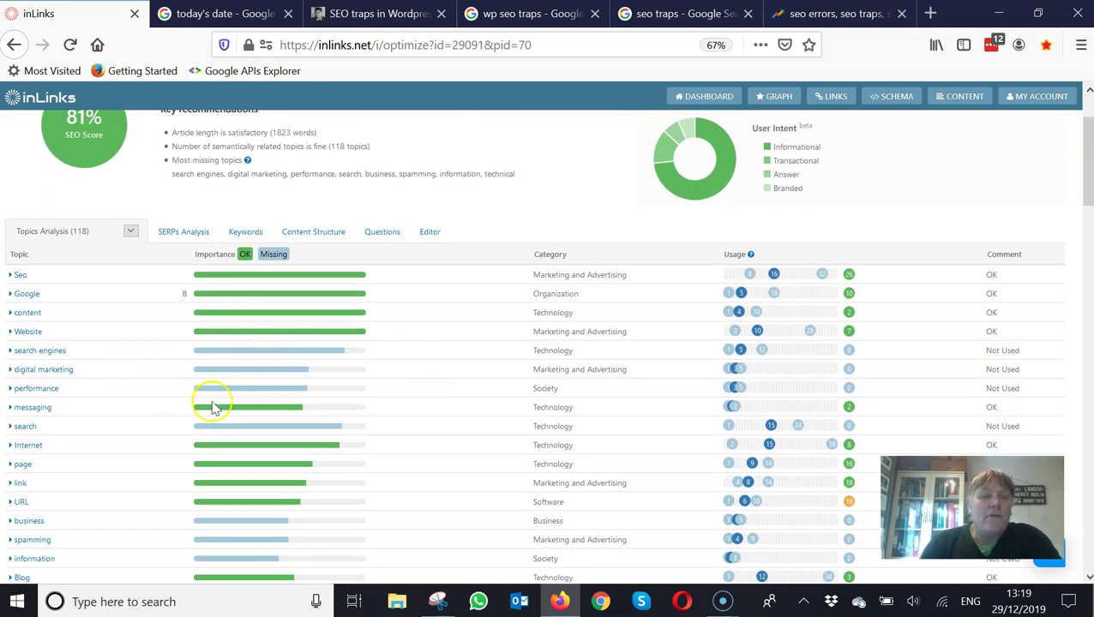
pyautogui.scroll(-2, 522, 400)
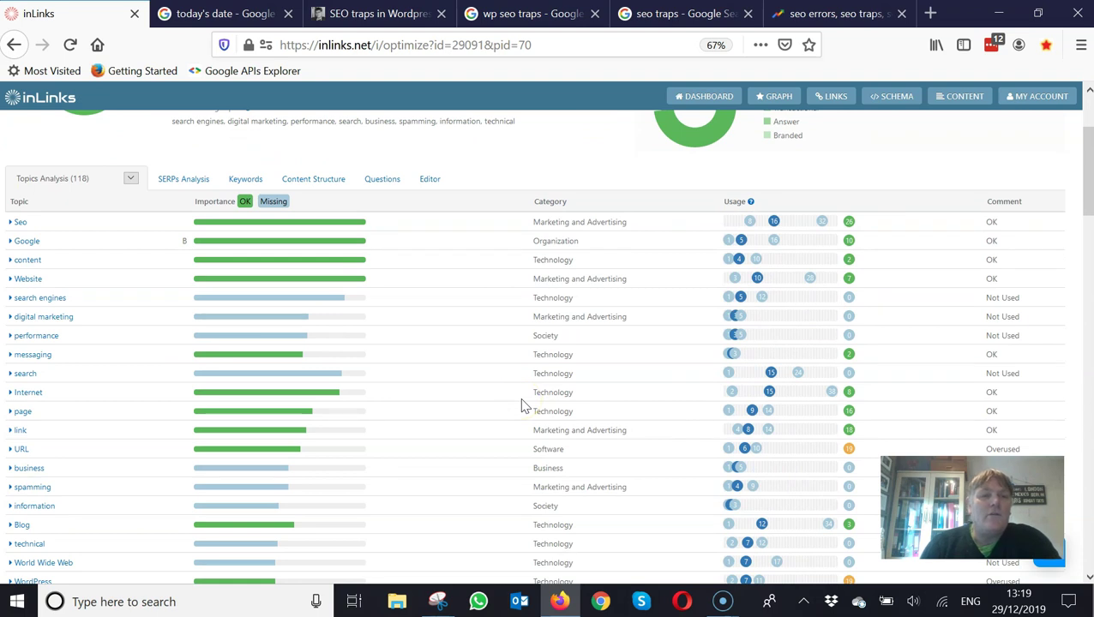
pyautogui.scroll(4, 523, 404)
pyautogui.click(186, 298)
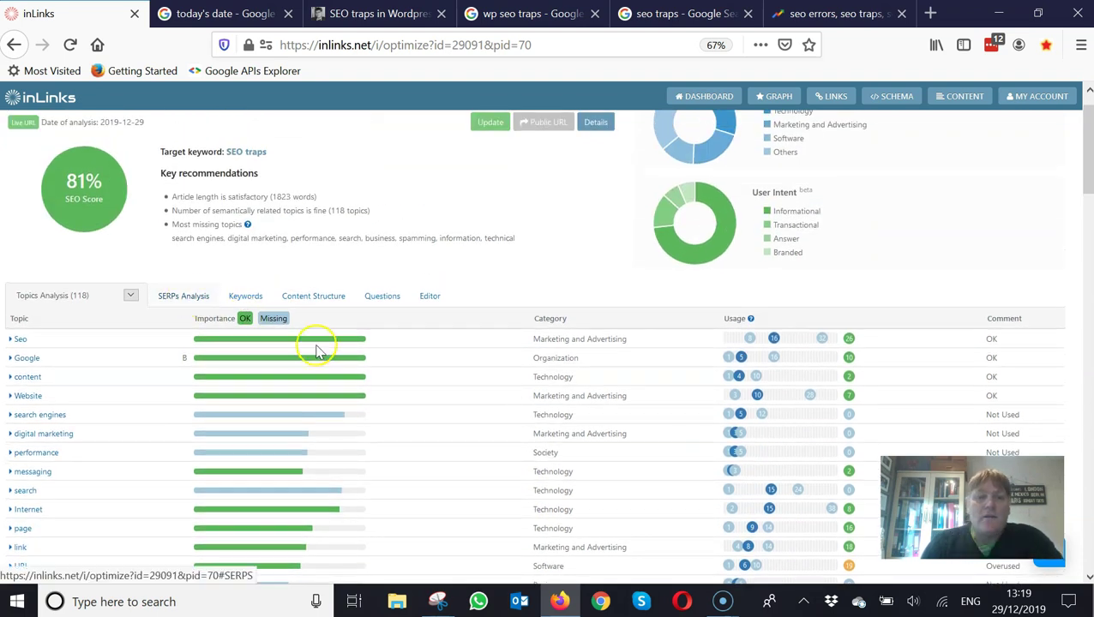
# Examine the usage ranges and comments of the analysed topics to identify overused and unused ones
pyautogui.scroll(-3, 420, 349)
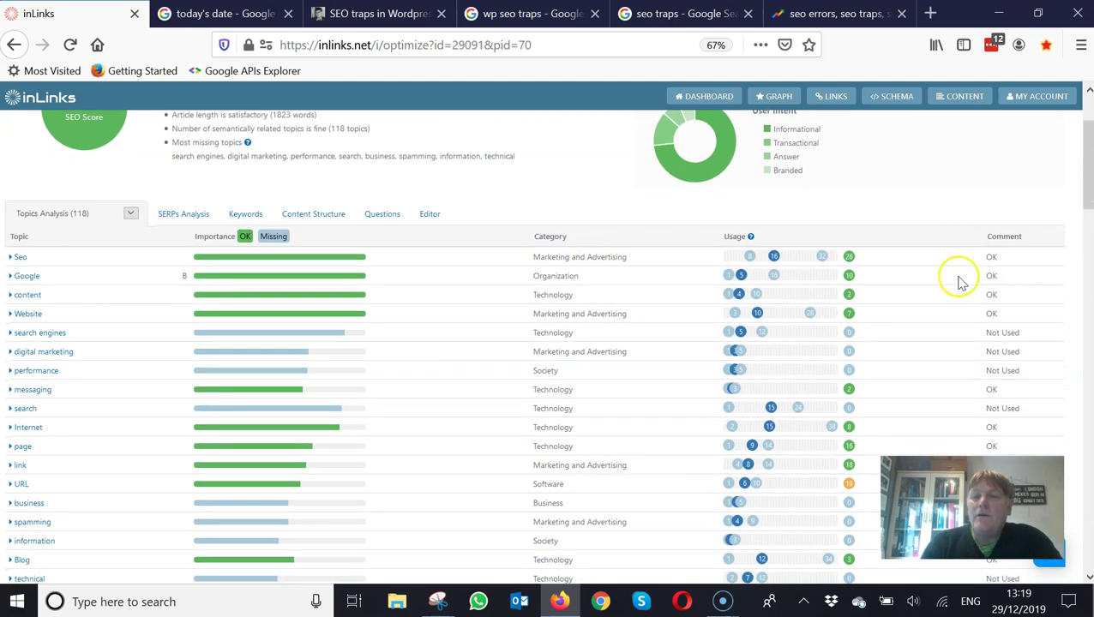
pyautogui.scroll(-3, 556, 405)
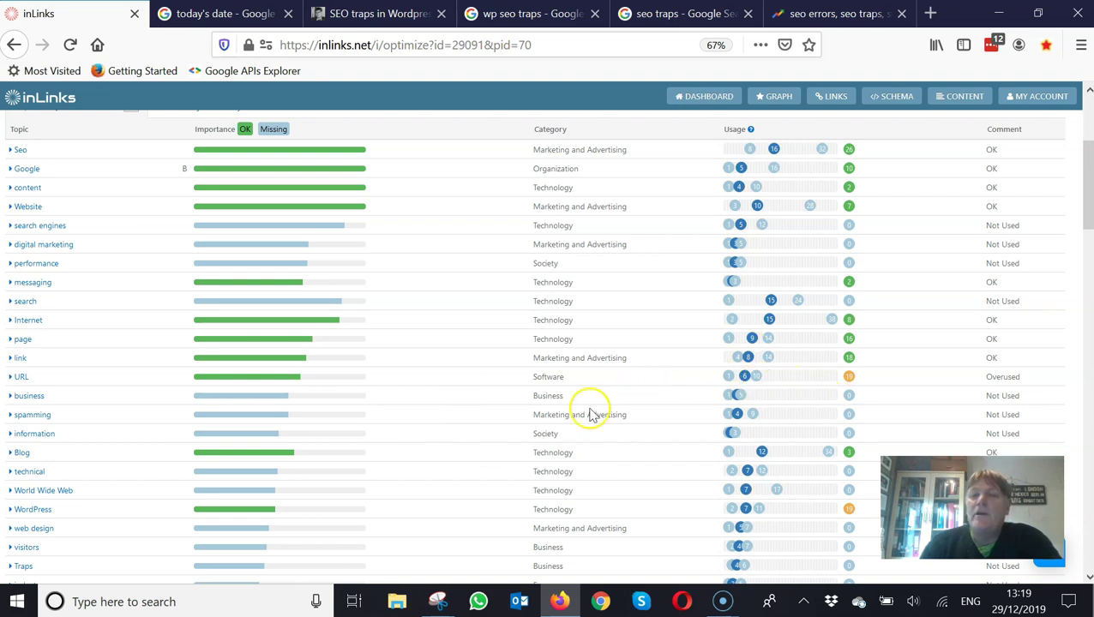
pyautogui.scroll(-1, 490, 397)
pyautogui.scroll(-3, 490, 397)
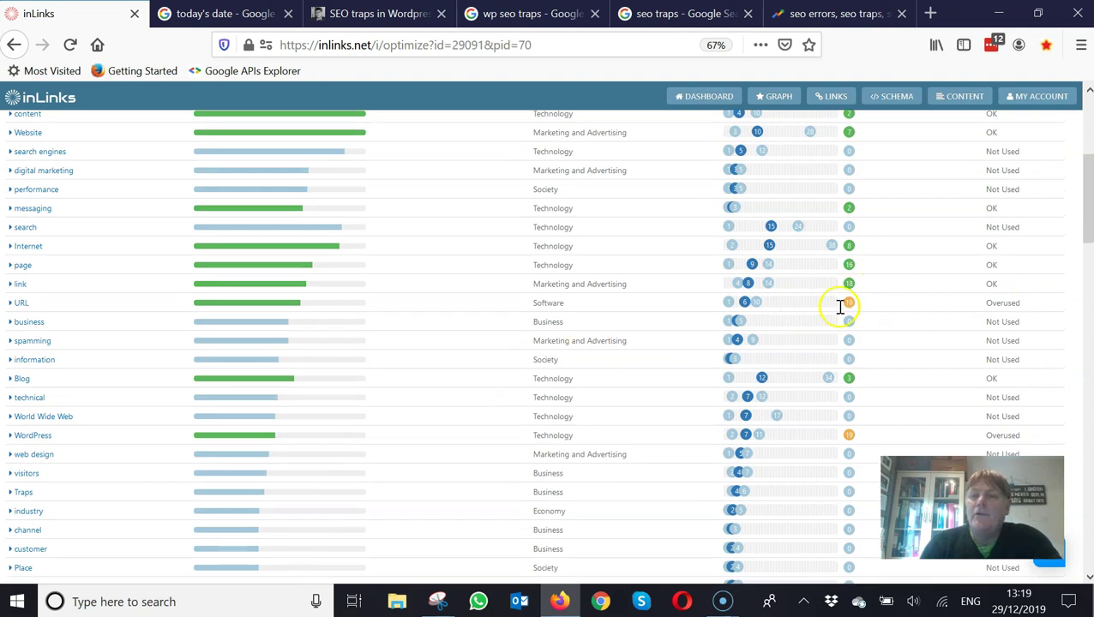
pyautogui.scroll(-1, 610, 501)
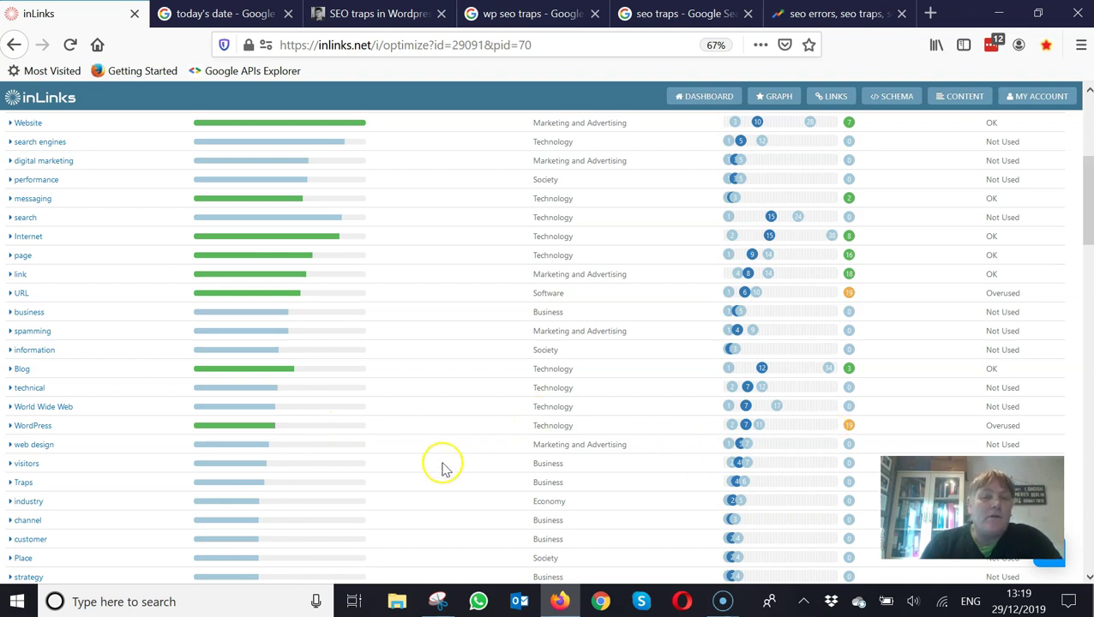
pyautogui.scroll(-3, 444, 469)
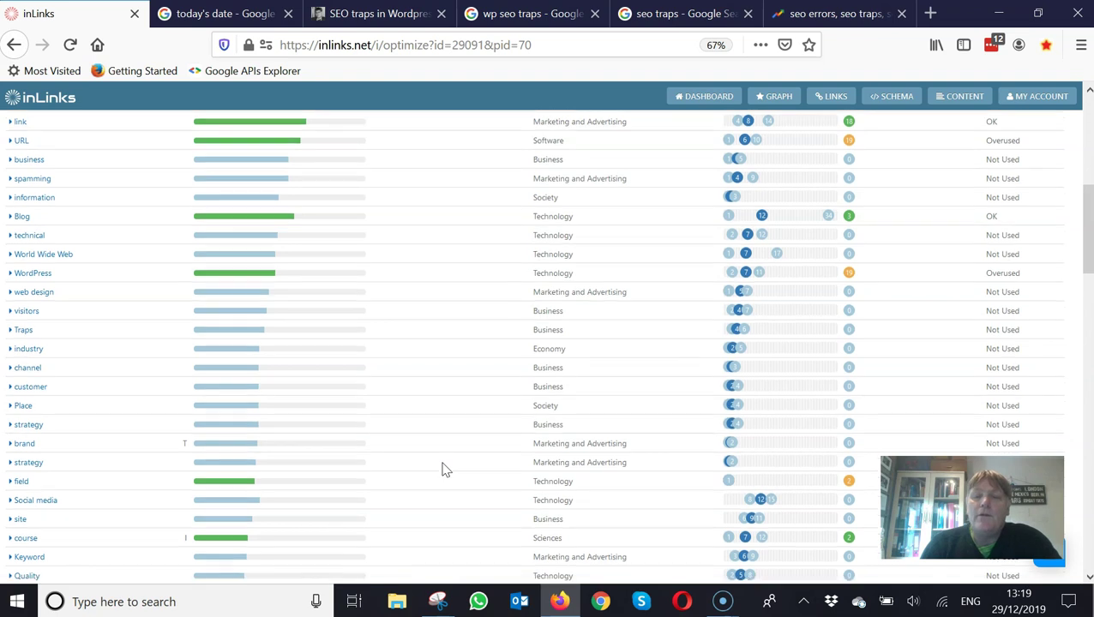
pyautogui.scroll(10, 443, 469)
pyautogui.scroll(-2, 443, 469)
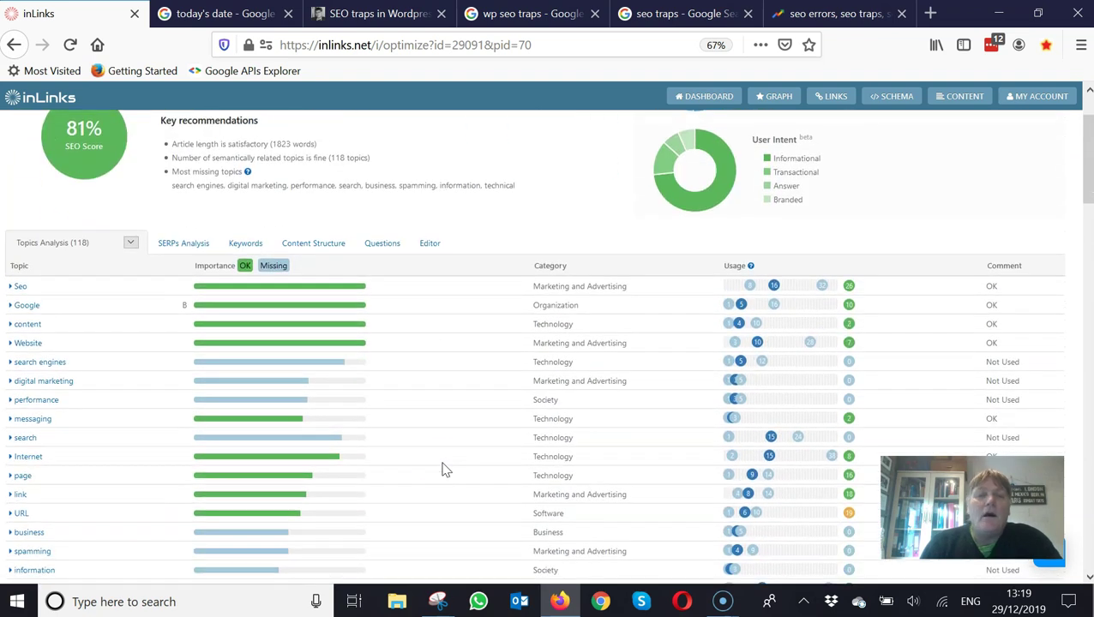
pyautogui.scroll(-2, 447, 426)
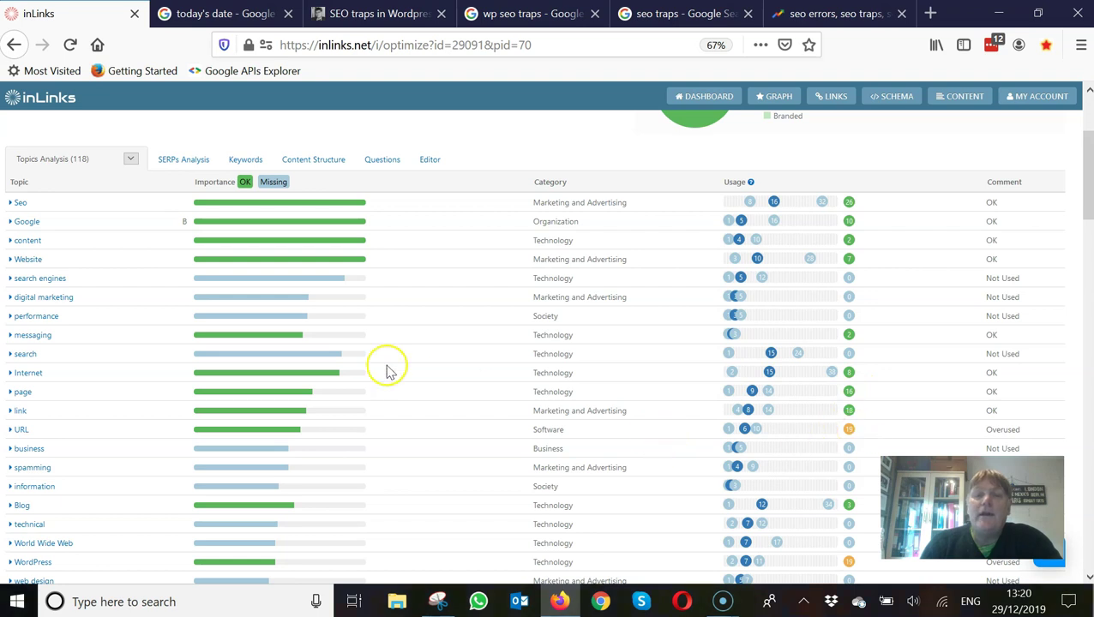
pyautogui.scroll(2, 421, 352)
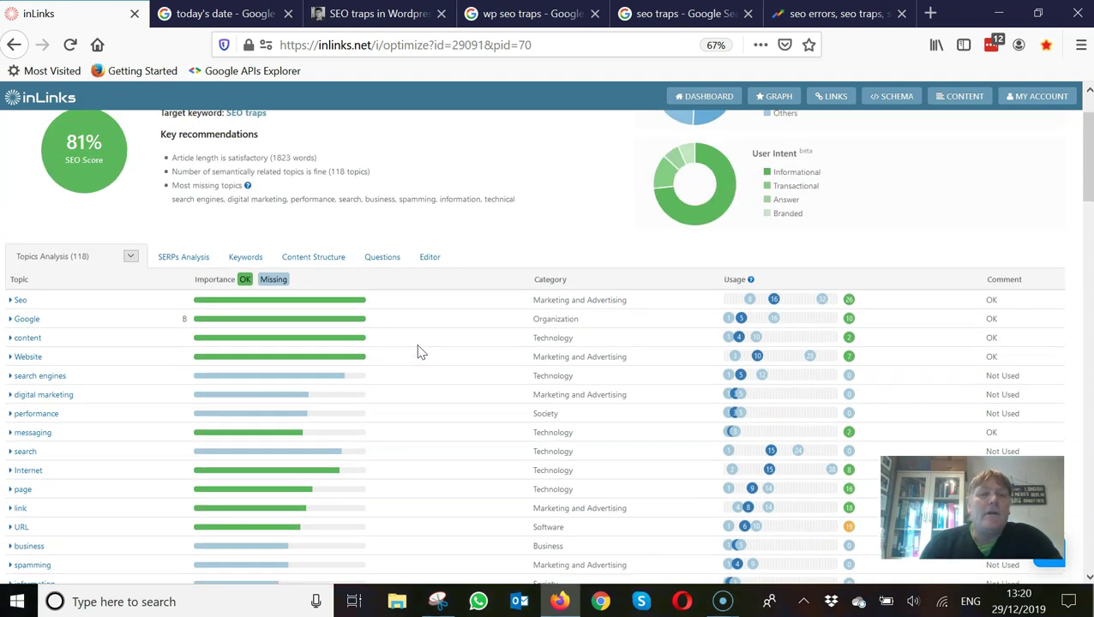
# Open the SERPs analysis of the pages ranking for the target keyword
pyautogui.click(180, 259)
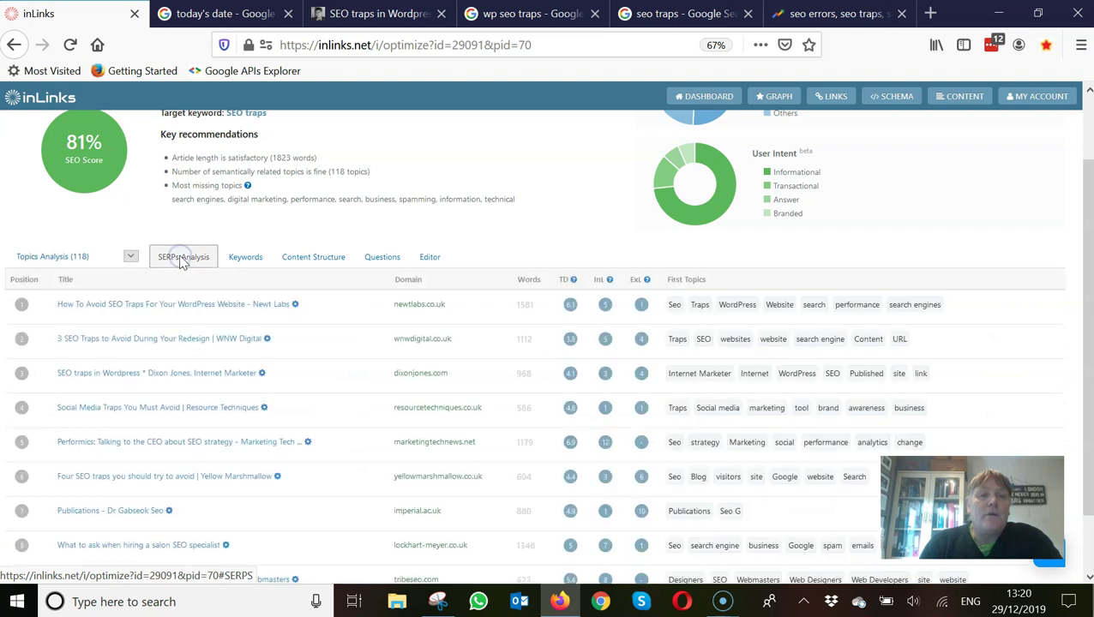
# Review the ranking pages in the SERPs analysis and open the suggested main and related keywords
pyautogui.scroll(-1, 359, 404)
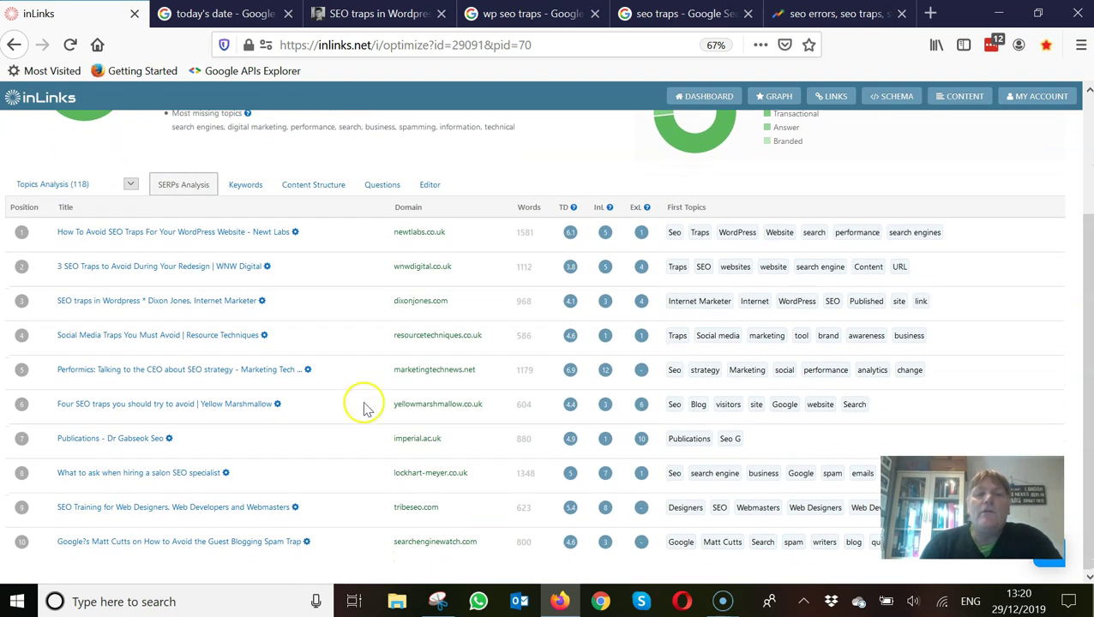
pyautogui.scroll(3, 354, 395)
pyautogui.click(249, 342)
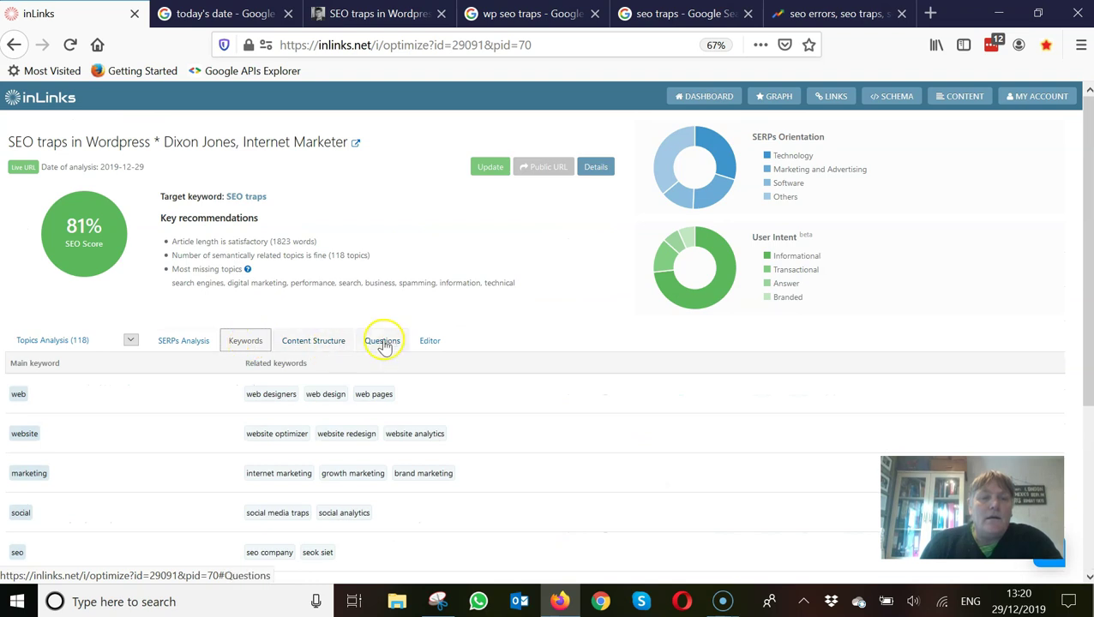
# Open the article's text in the inLinks content editor and look over the editor and the analysis summary
pyautogui.click(427, 343)
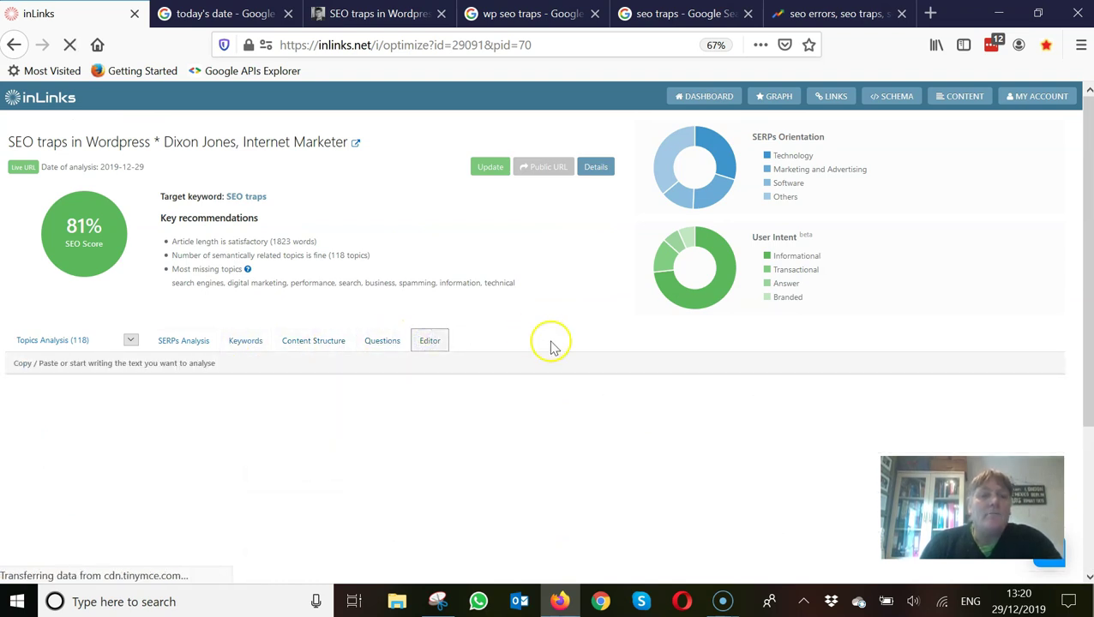
pyautogui.scroll(-3, 461, 426)
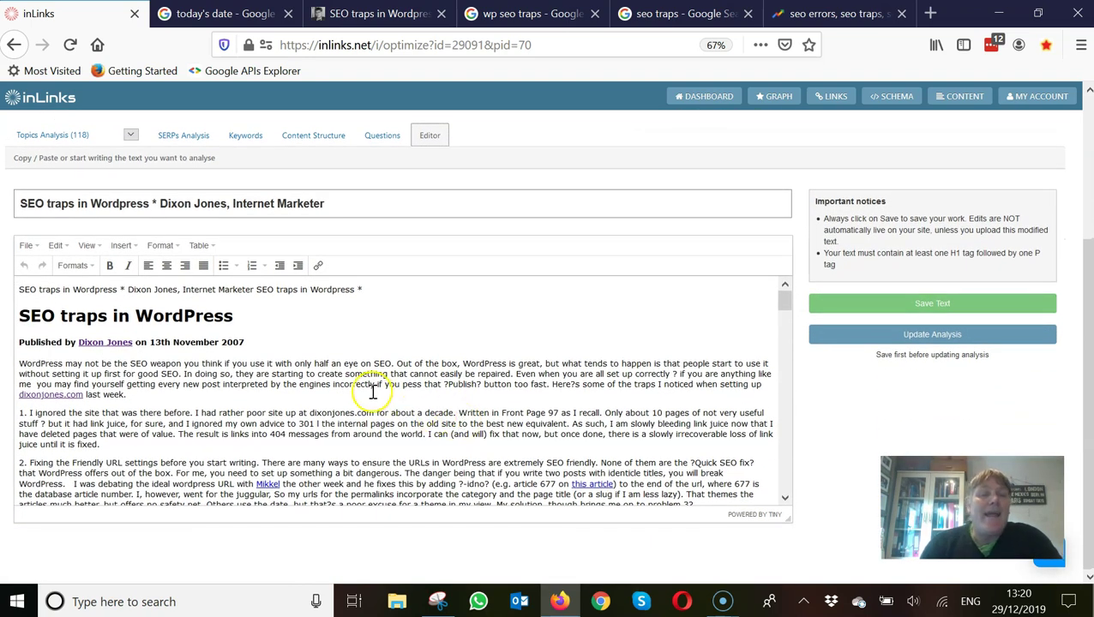
pyautogui.scroll(1, 361, 378)
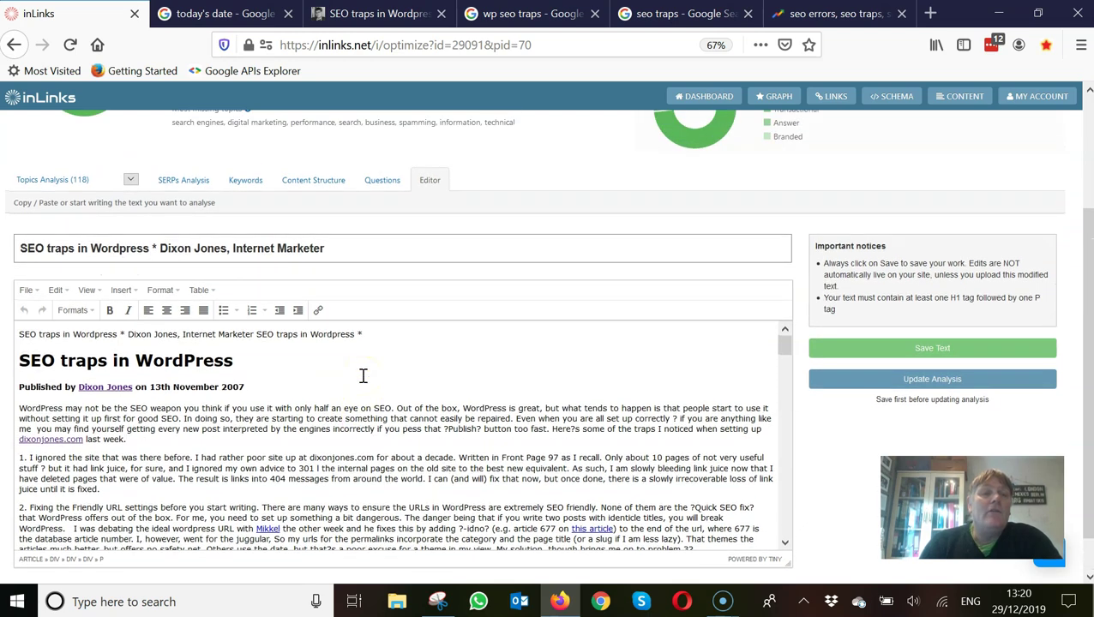
pyautogui.scroll(1, 361, 375)
pyautogui.scroll(-2, 361, 374)
pyautogui.scroll(2, 362, 378)
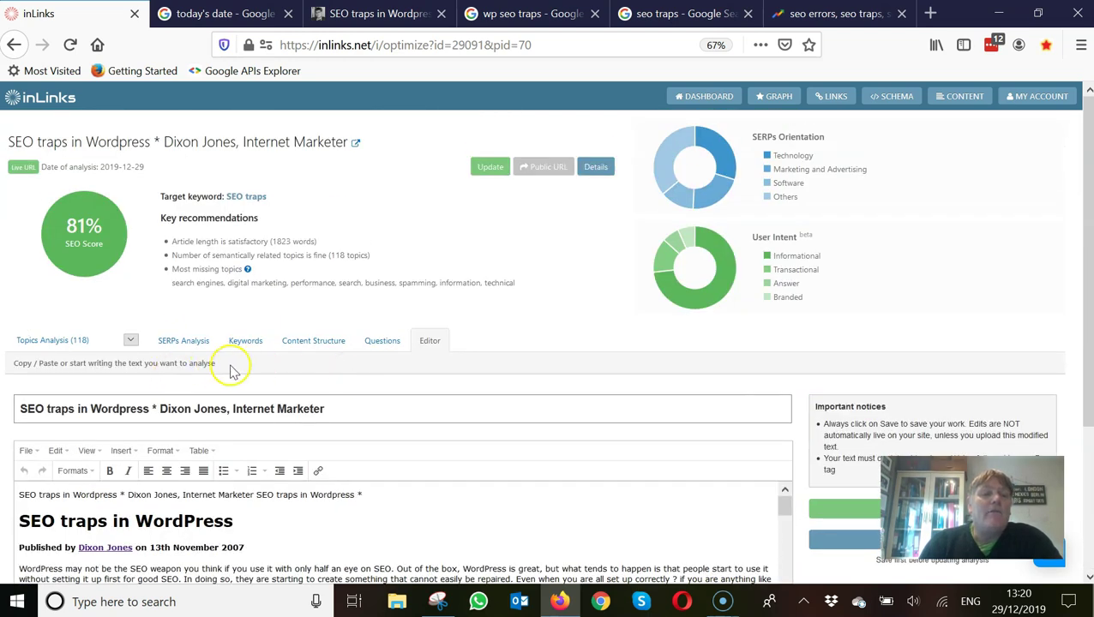
# Check the categories available in the topics analysis and return to the article text in the editor
pyautogui.click(76, 340)
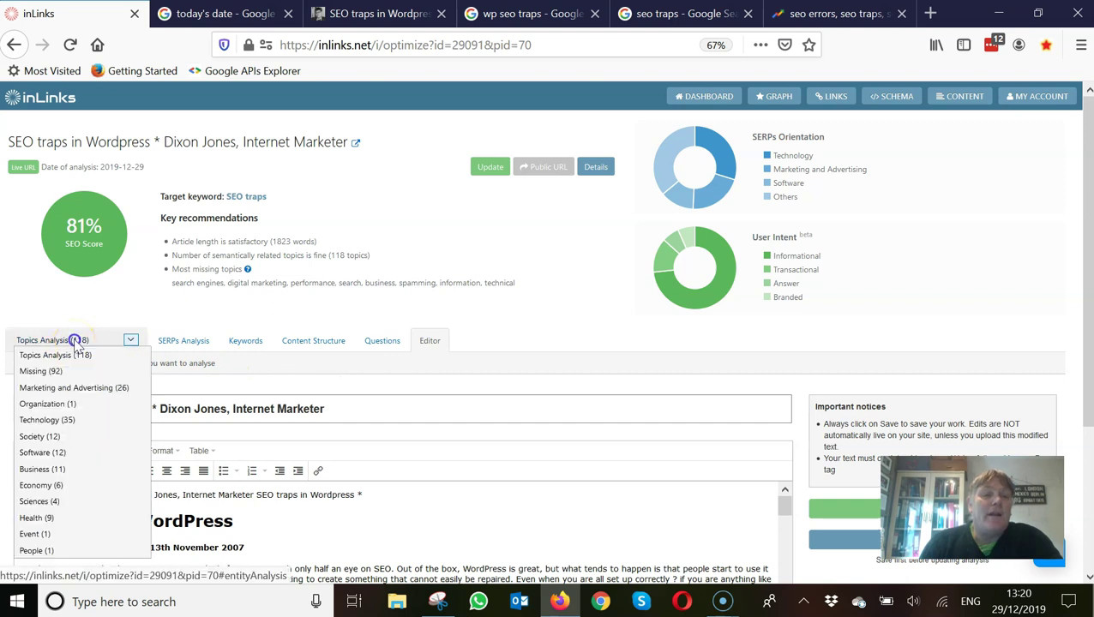
pyautogui.click(430, 341)
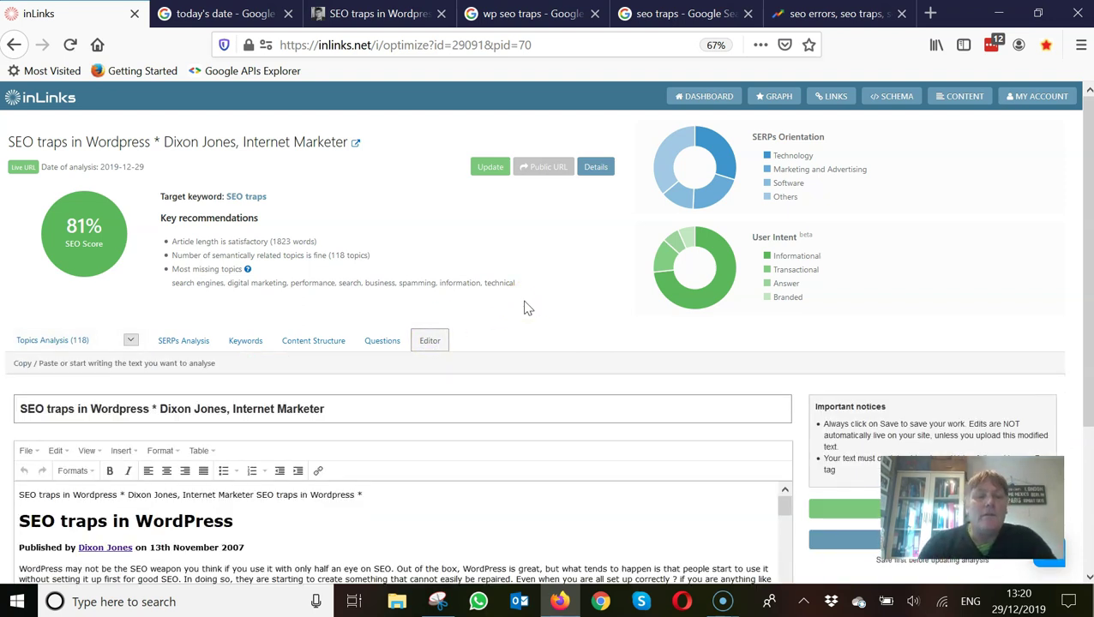
pyautogui.scroll(-3, 528, 309)
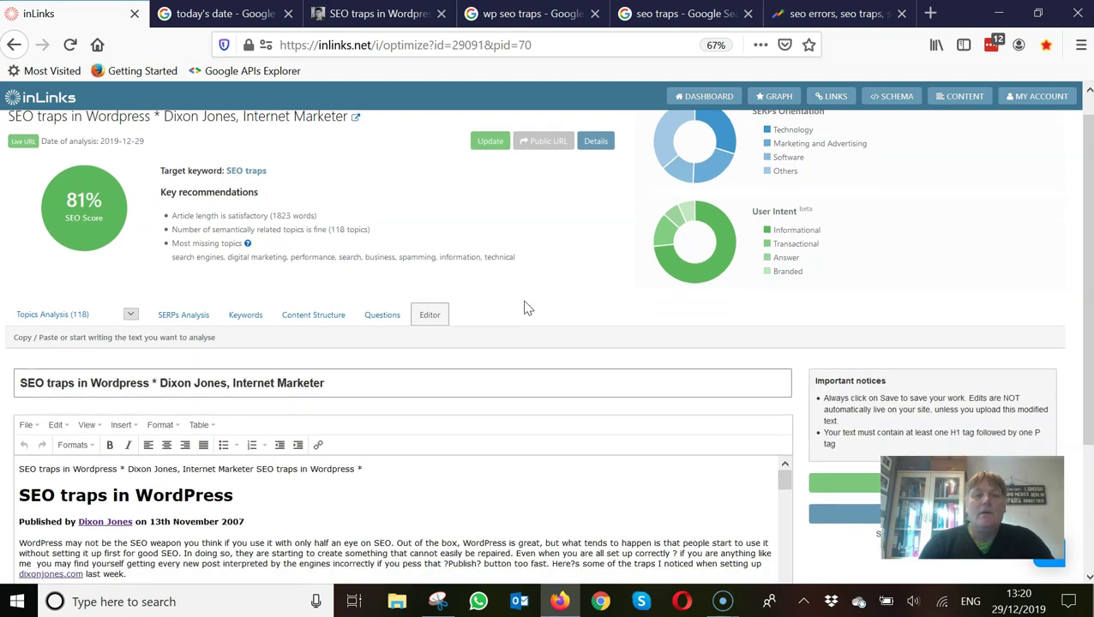
# Keep the old article text in the Word document "Content pre 29" and open inLinks' suggested content structure beside it
pyautogui.click(21, 602)
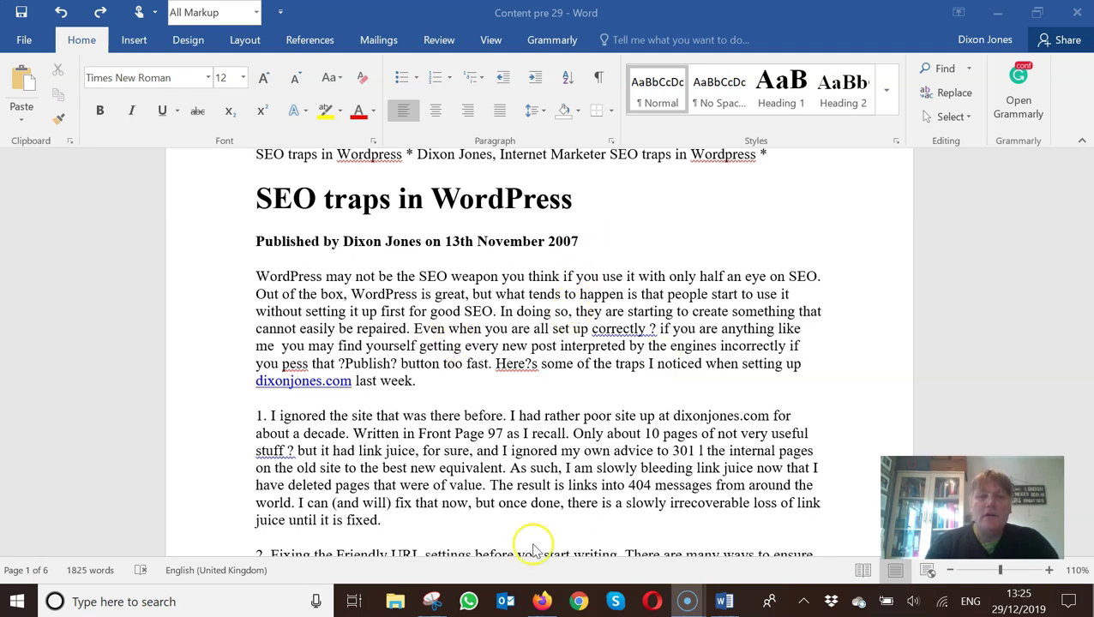
pyautogui.click(542, 602)
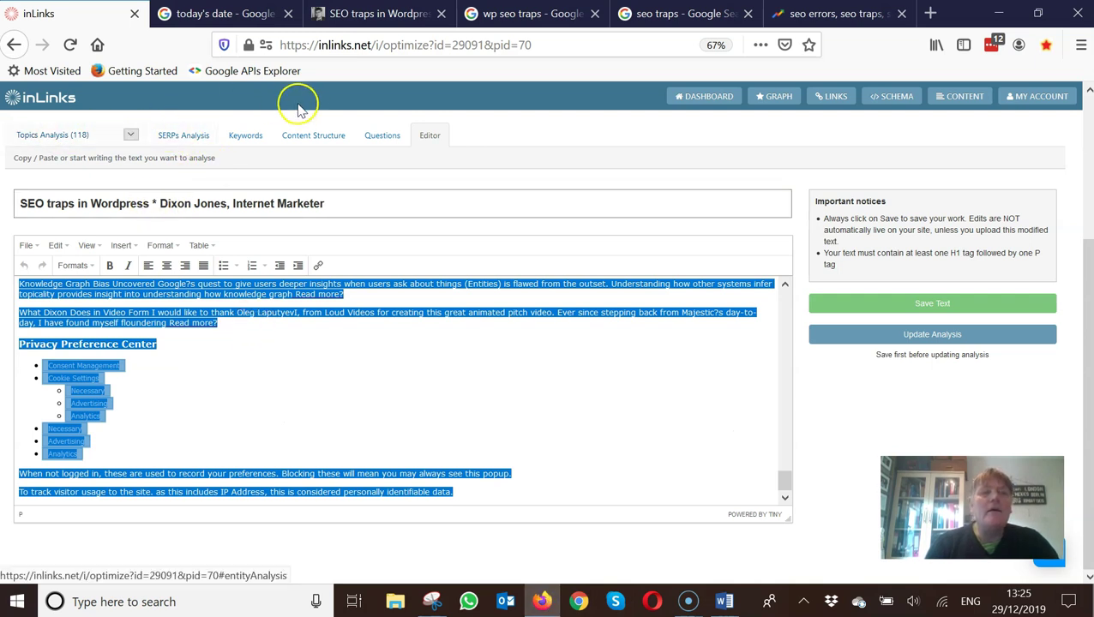
pyautogui.click(324, 139)
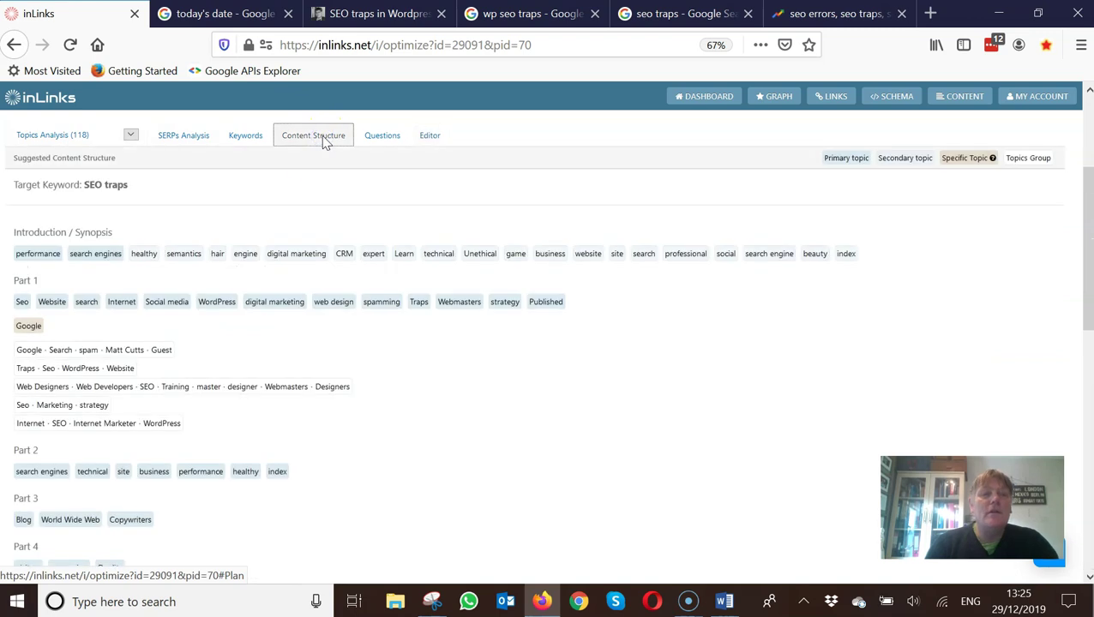
pyautogui.scroll(2, 415, 401)
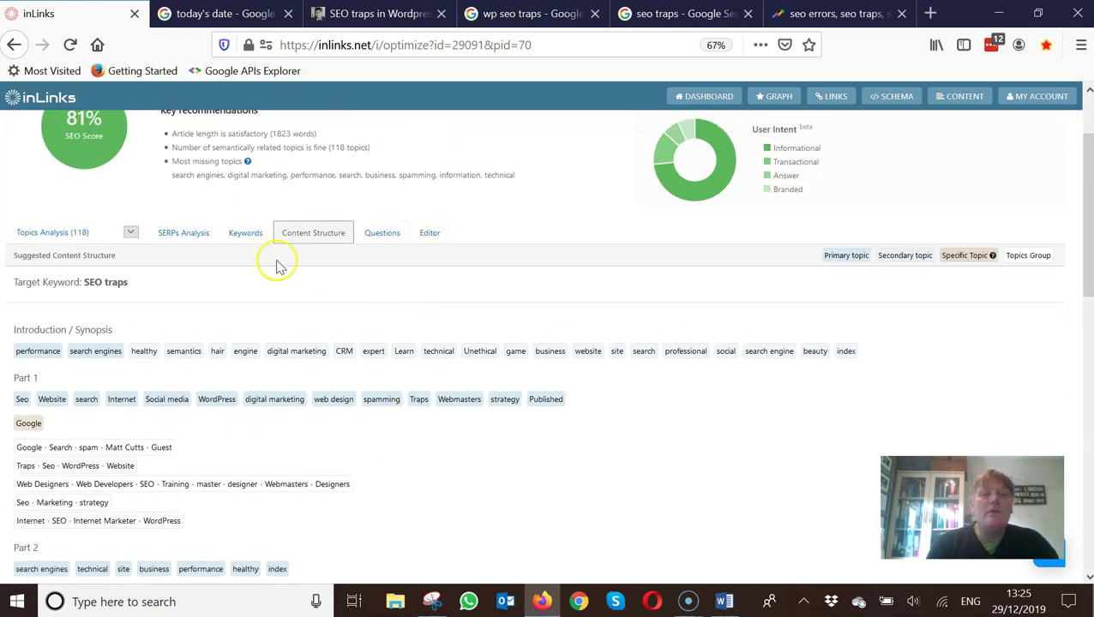
pyautogui.tripleClick(435, 502)
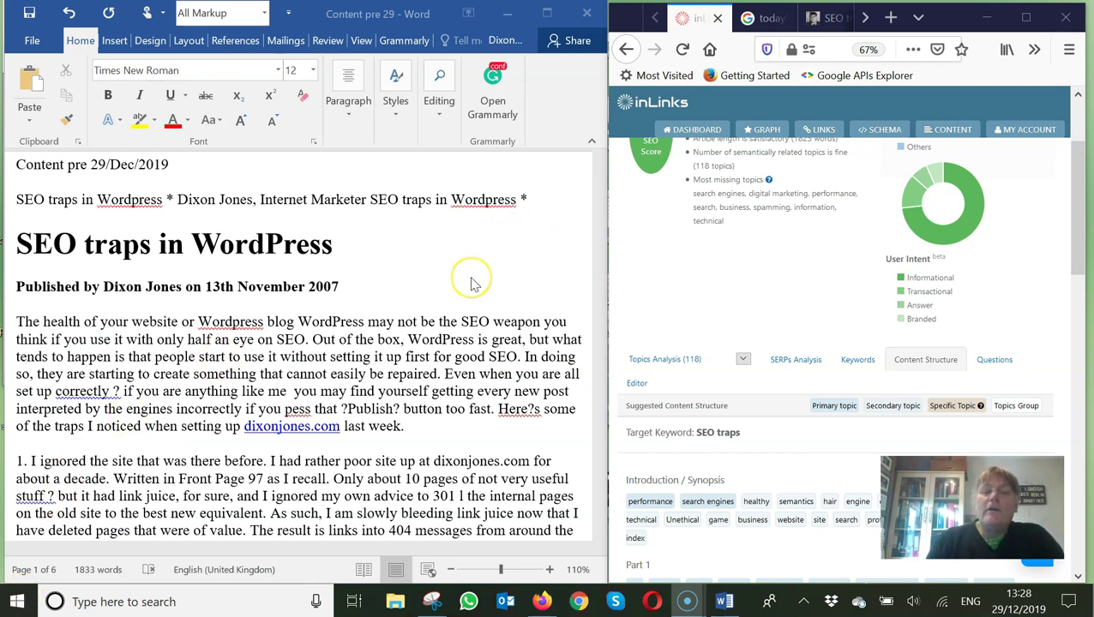
# Compare the article in Word with the topics suggested for the introduction and each part of the content structure
pyautogui.click(412, 305)
pyautogui.scroll(-1, 413, 302)
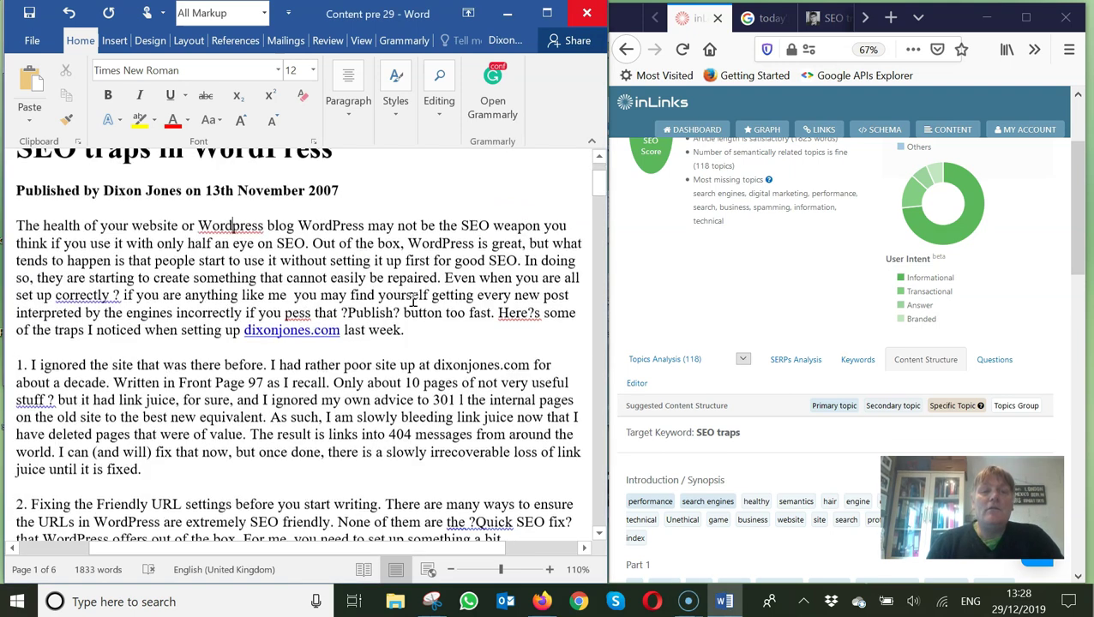
pyautogui.scroll(1, 413, 300)
pyautogui.click(411, 302)
pyautogui.moveTo(619, 350); pyautogui.dragTo(660, 359)
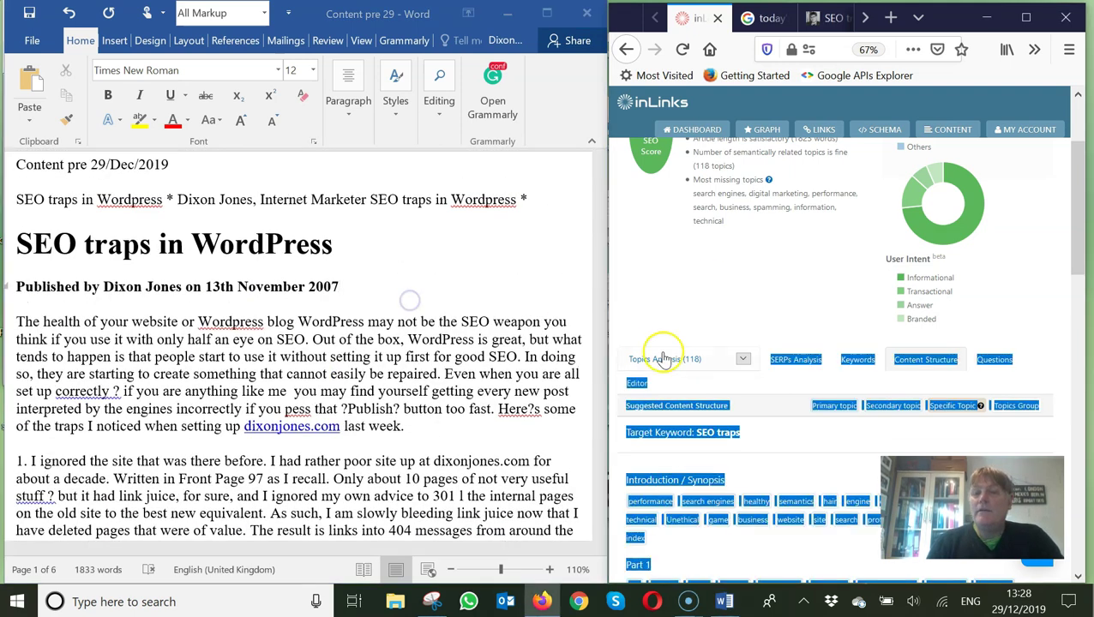
pyautogui.click(776, 298)
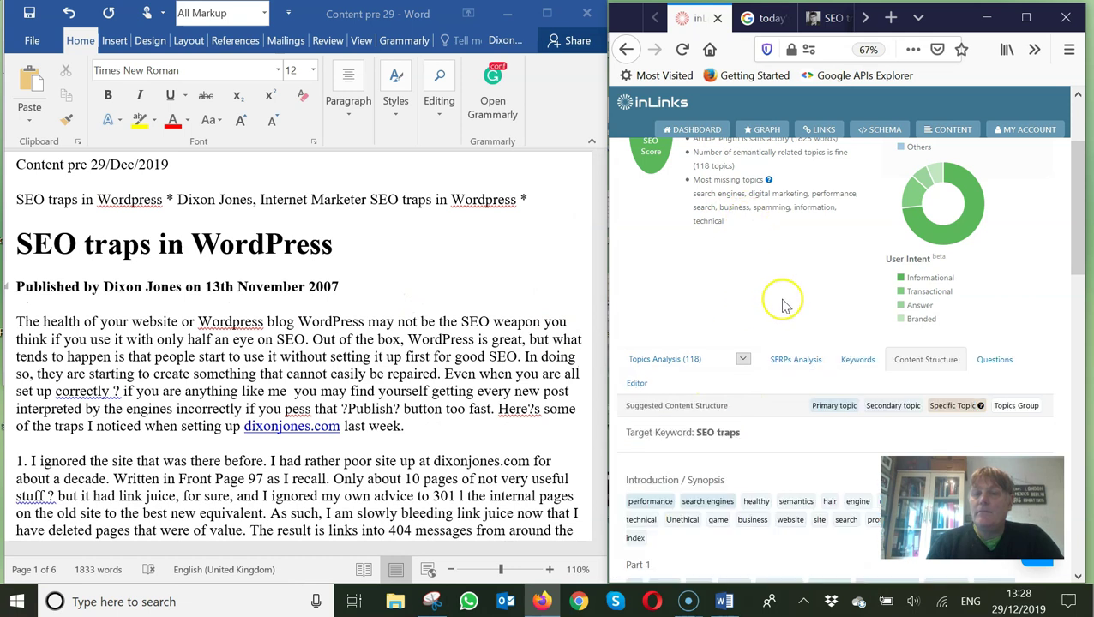
pyautogui.scroll(-4, 793, 305)
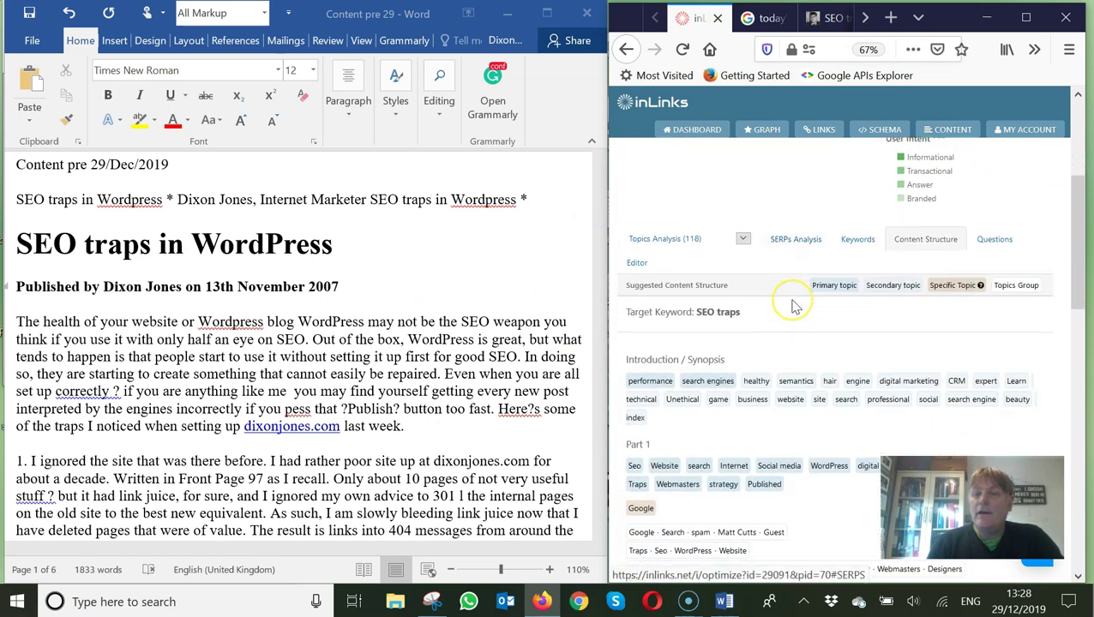
pyautogui.scroll(1, 793, 305)
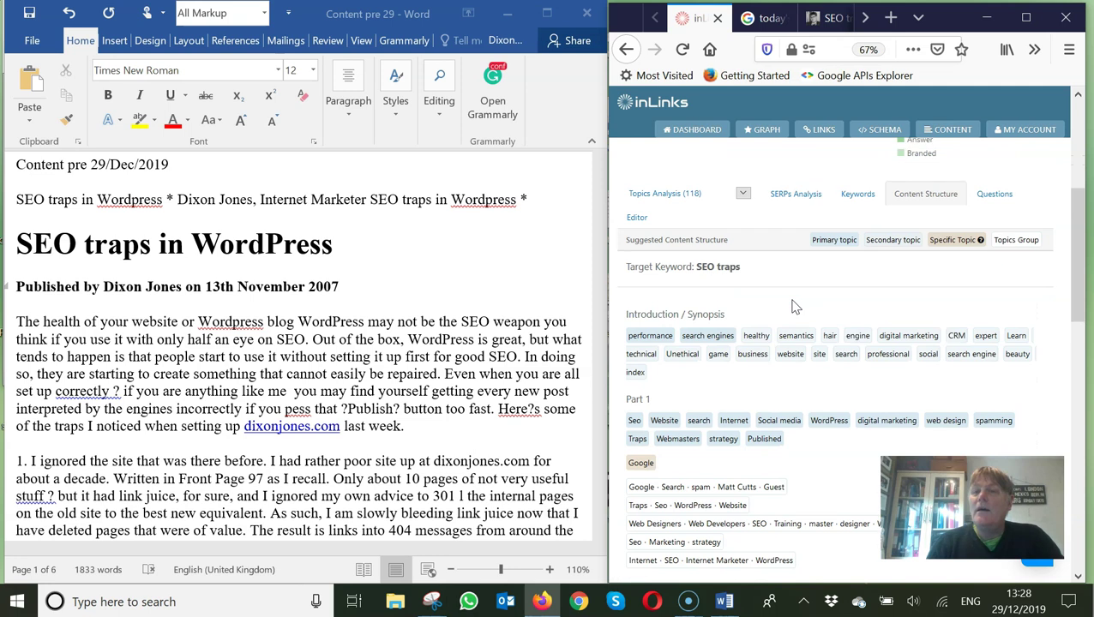
pyautogui.scroll(-1, 778, 300)
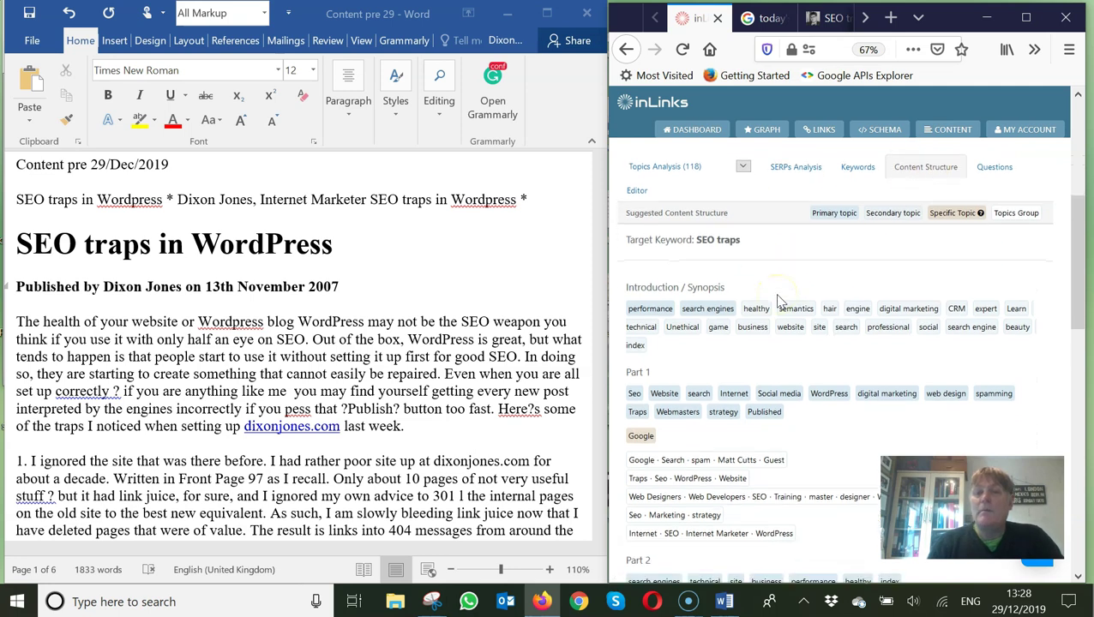
pyautogui.scroll(-1, 777, 295)
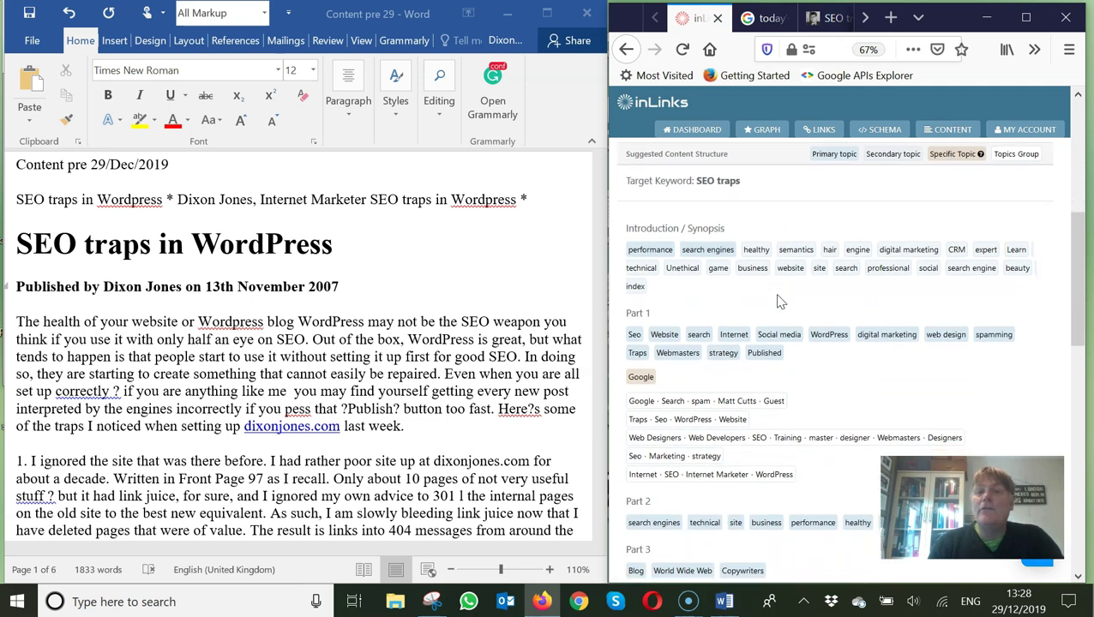
# Rewrite the "SEO Traps in WordPress" article in Word around the suggested topics and copy the revised text
pyautogui.click(372, 341)
pyautogui.click(278, 339)
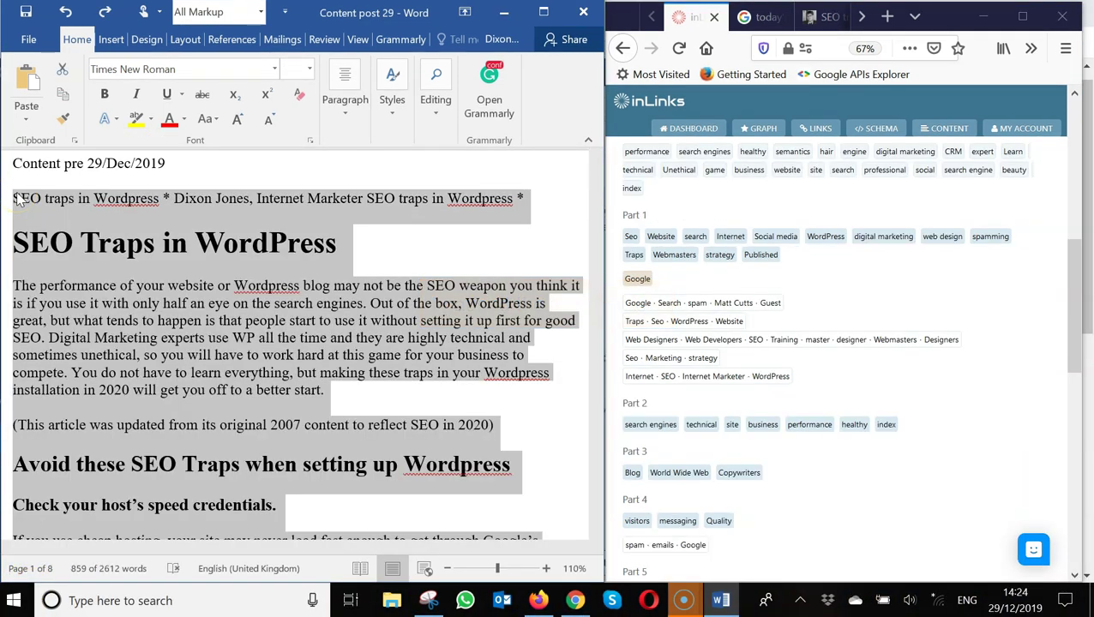
pyautogui.rightClick(103, 294)
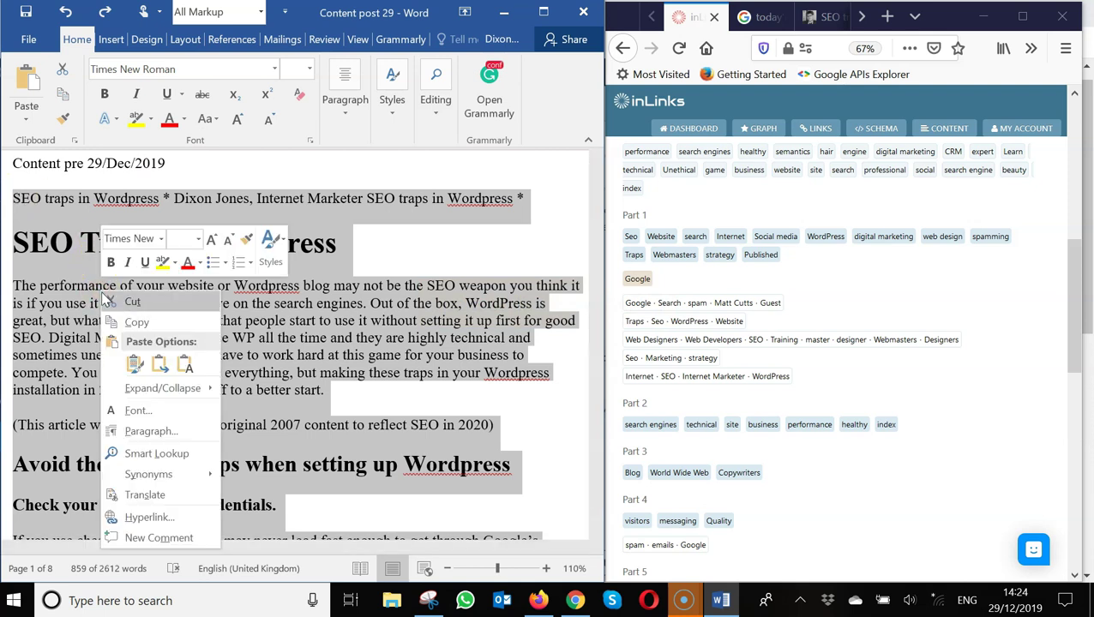
pyautogui.click(130, 318)
# Switch back to inLinks, maximise its browser window and return to the start of the suggested content structure
pyautogui.click(839, 265)
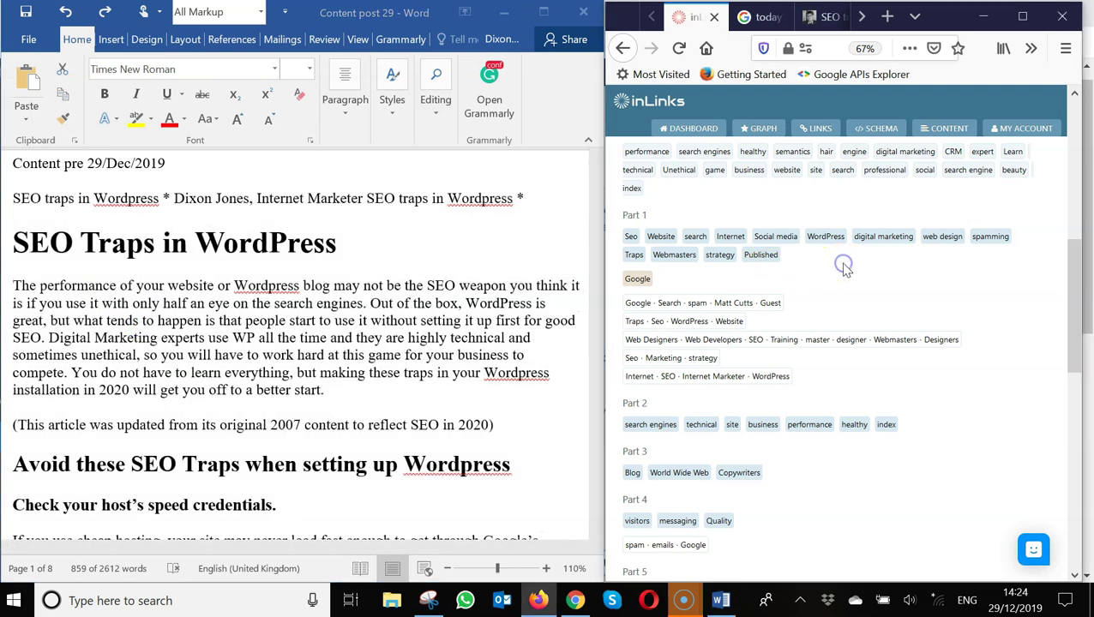
pyautogui.click(1023, 16)
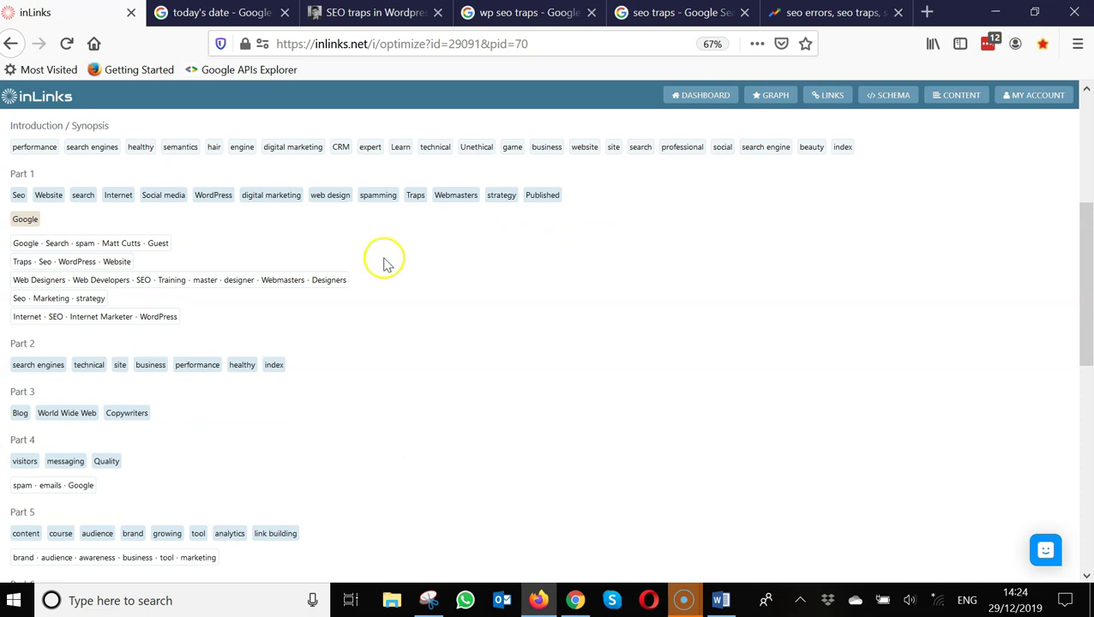
pyautogui.scroll(3, 385, 264)
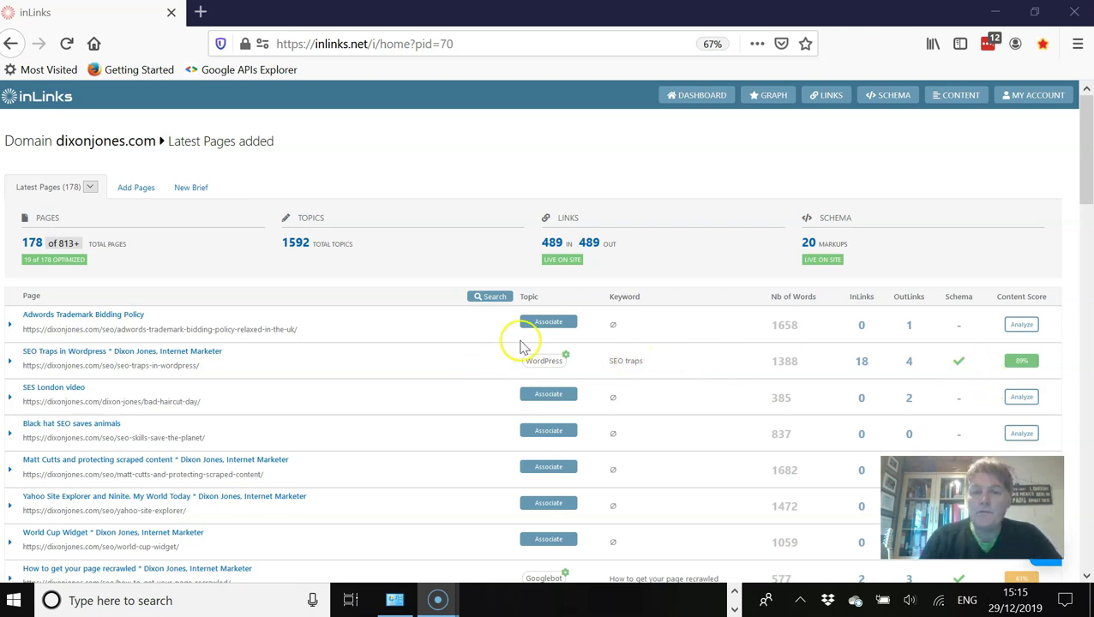
# Open the Schema.org markup of the "SEO Traps in Wordpress" page and remove the Internet line from its "about" topics
pyautogui.click(961, 362)
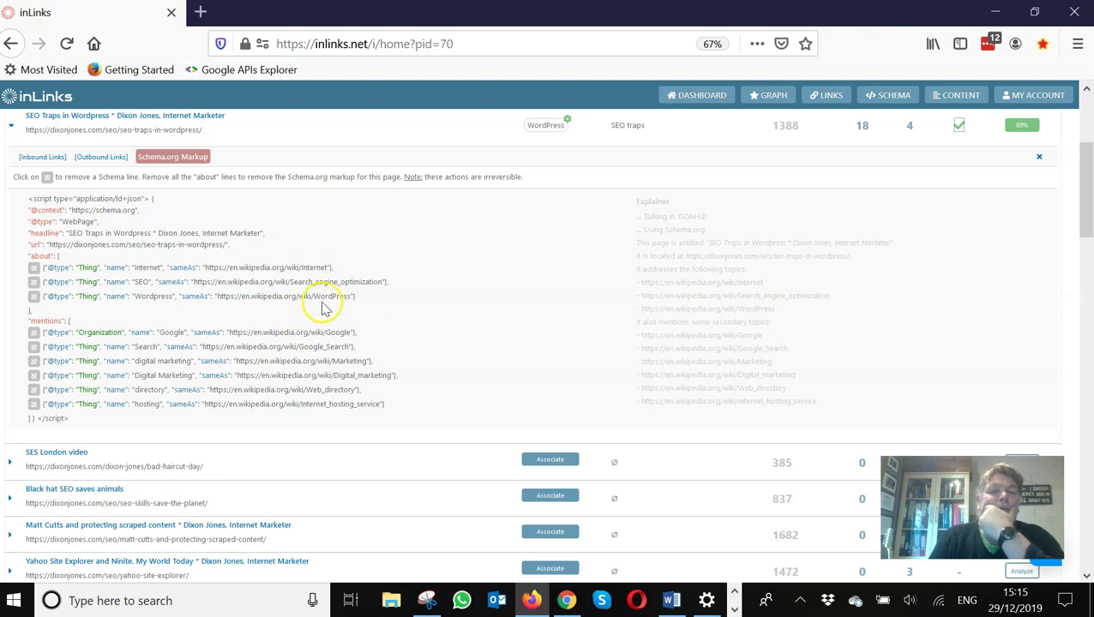
pyautogui.click(34, 270)
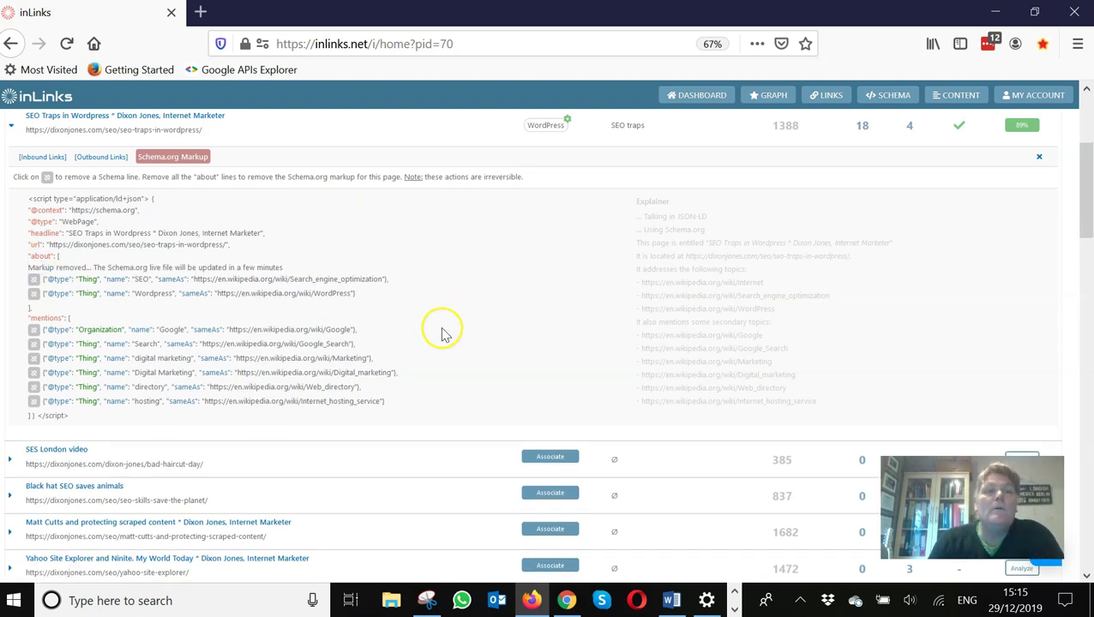
# Remove the digital marketing line linked to Wikipedia's Marketing page and the directory line from the markup's "mentions" topics
pyautogui.scroll(-2, 421, 359)
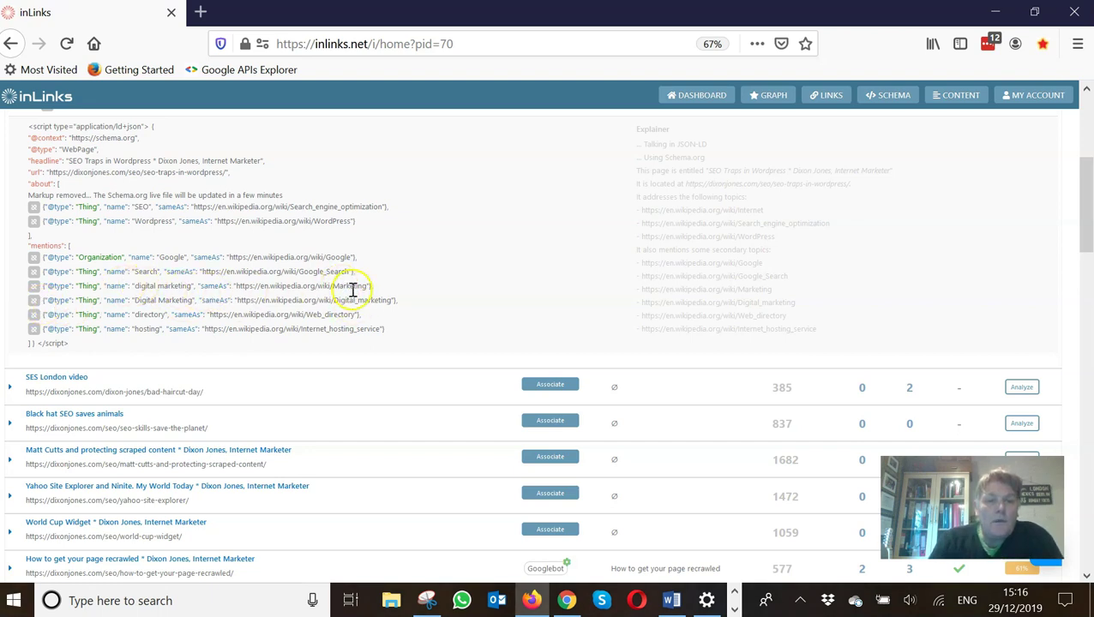
pyautogui.moveTo(378, 289); pyautogui.dragTo(58, 289)
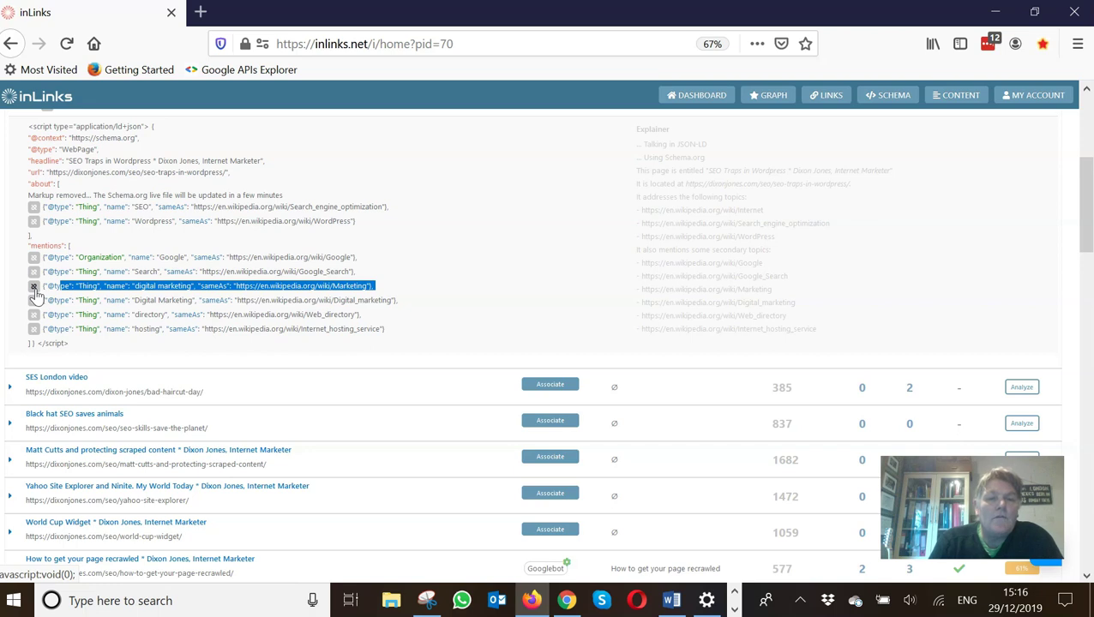
pyautogui.click(35, 288)
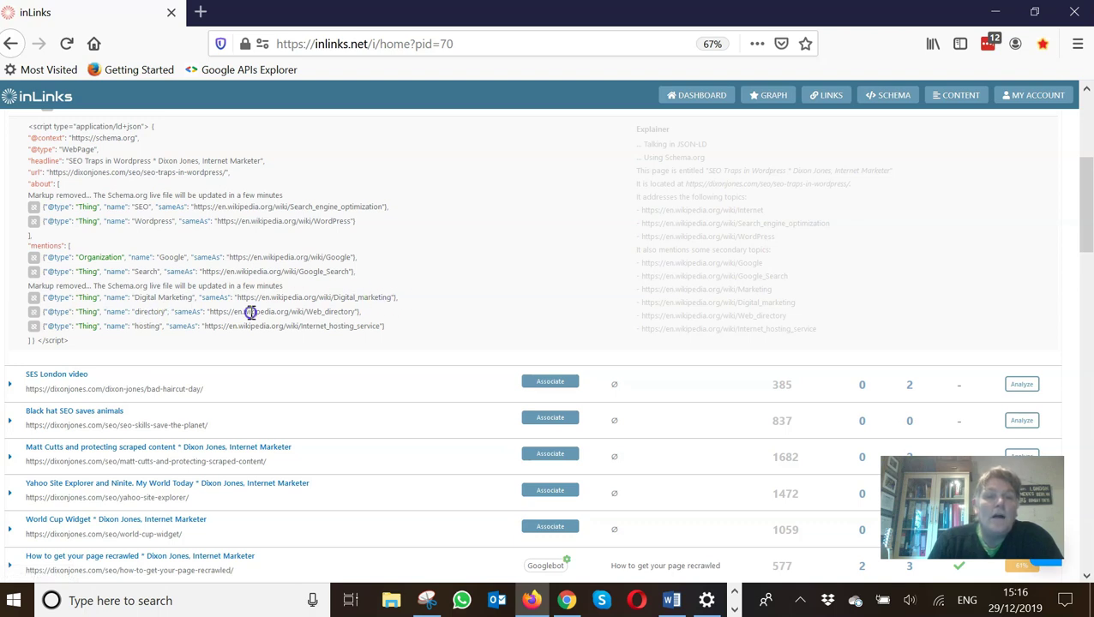
pyautogui.click(34, 314)
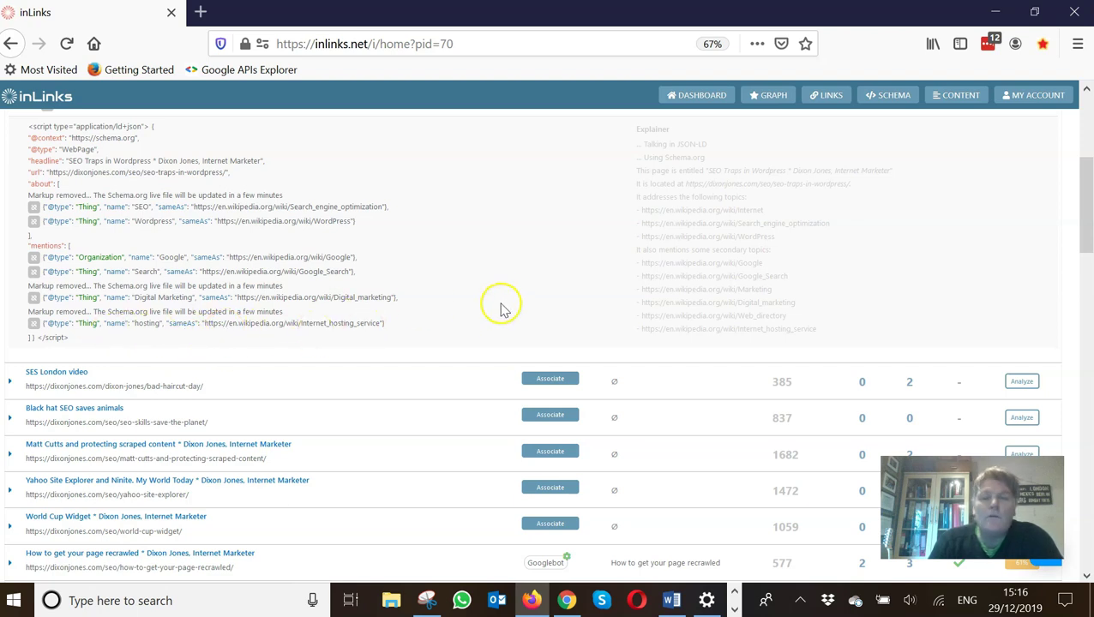
# Close the Schema.org markup details and return to the list of the domain's pages
pyautogui.scroll(3, 506, 303)
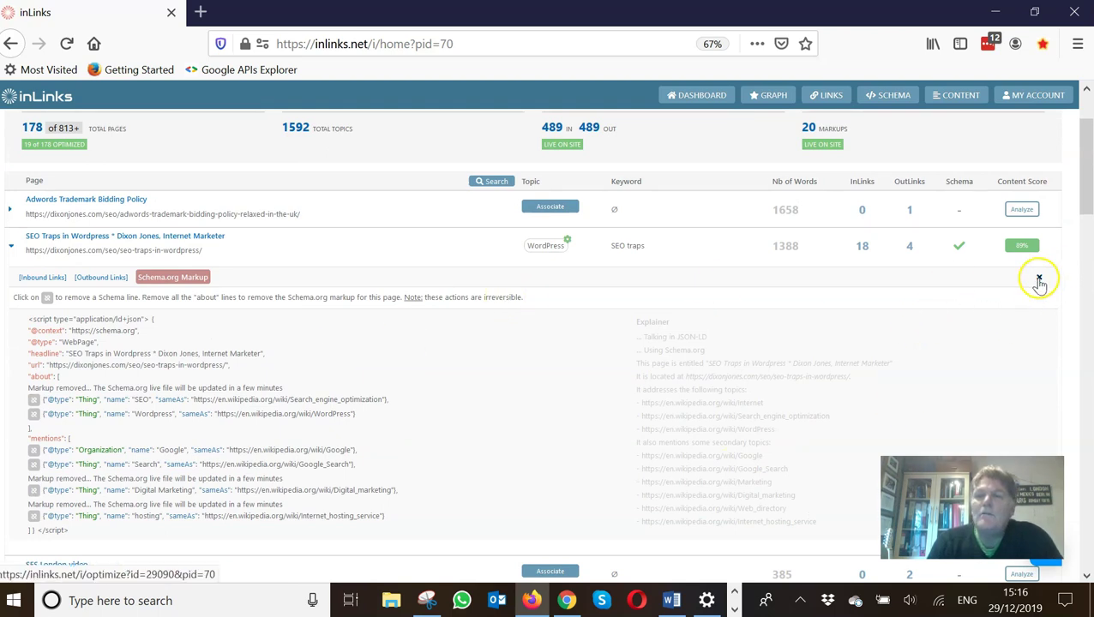
pyautogui.click(1039, 280)
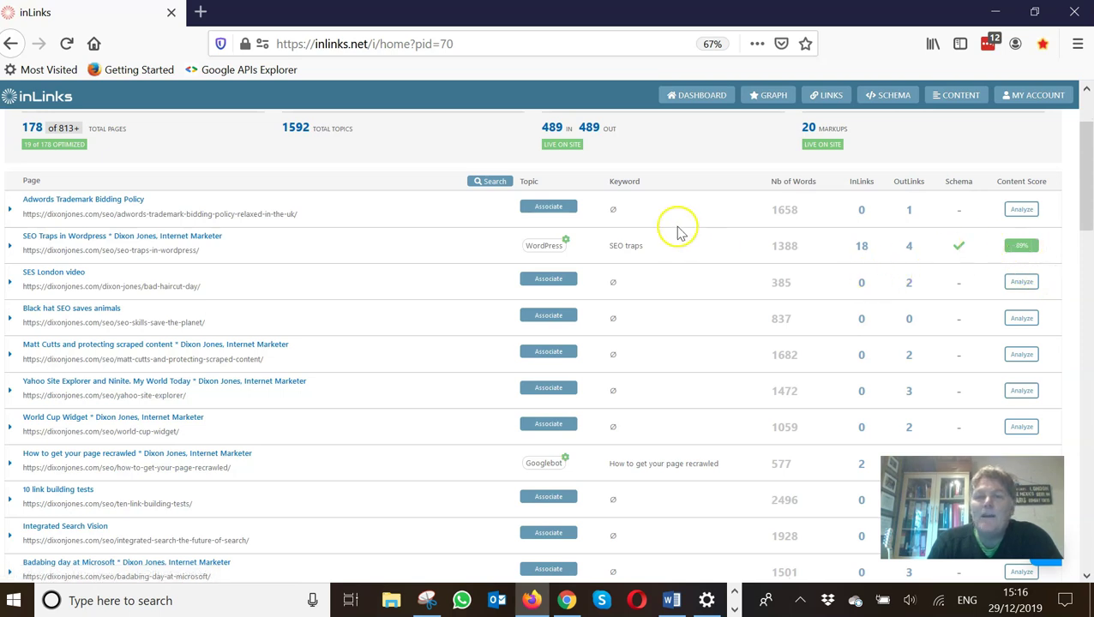
pyautogui.scroll(2, 657, 256)
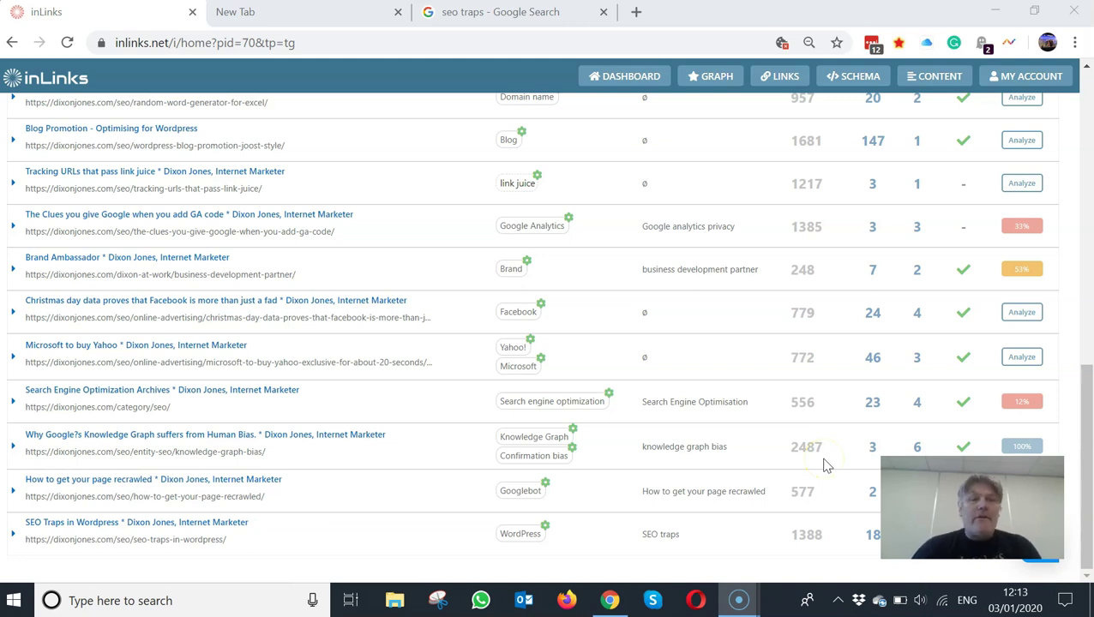
# Open the stored article text of the "SEO Traps in Wordpress" page, read through it and close it again
pyautogui.click(467, 491)
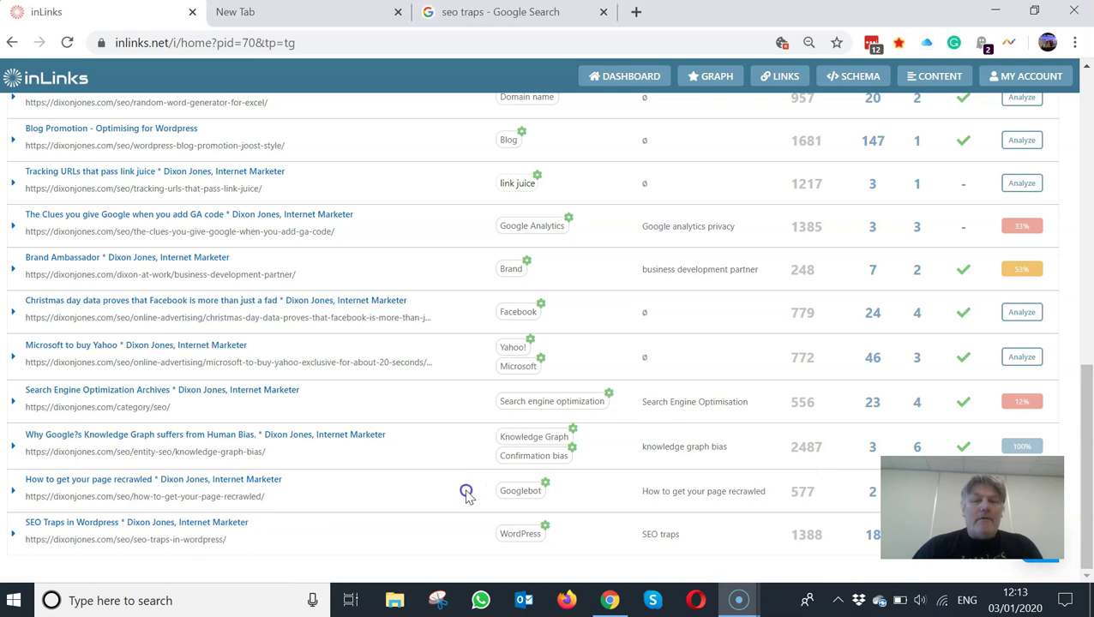
pyautogui.click(85, 522)
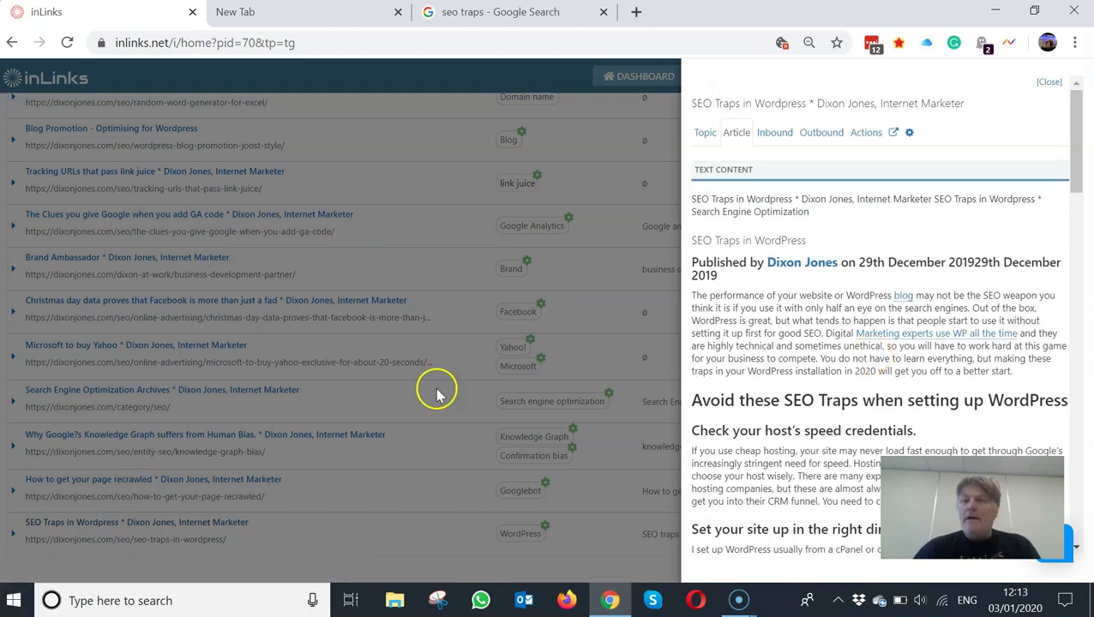
pyautogui.scroll(-12, 798, 291)
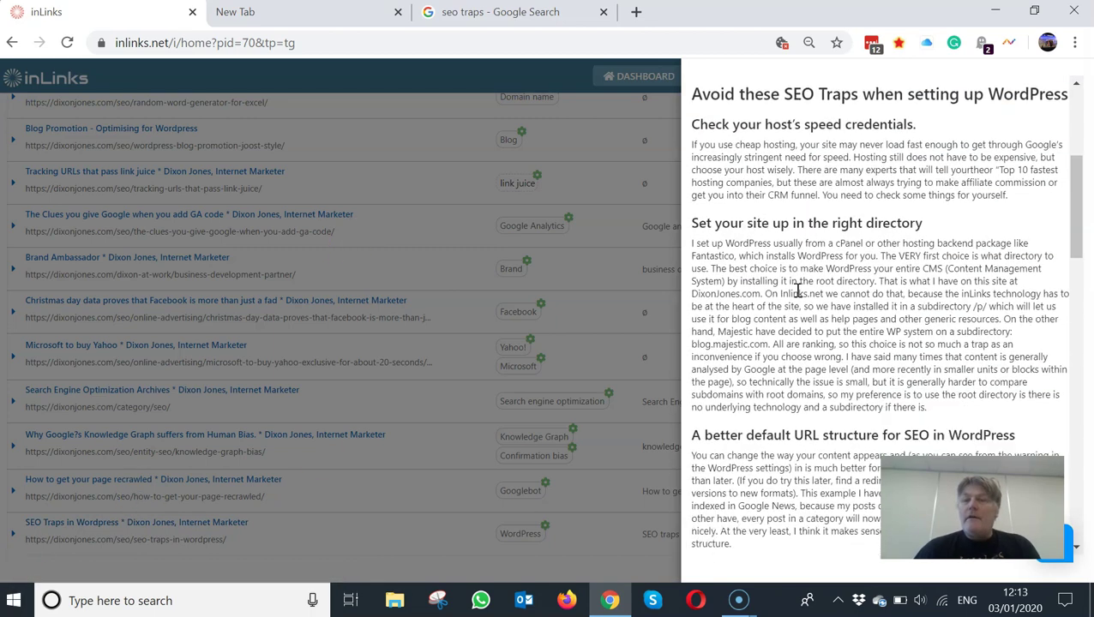
pyautogui.scroll(-10, 797, 291)
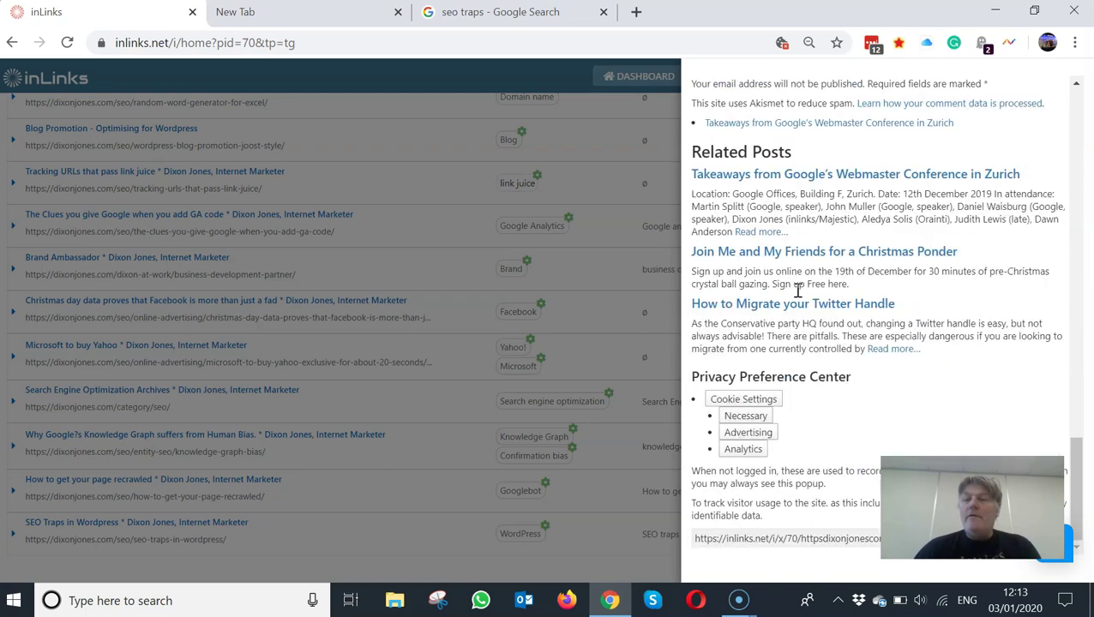
pyautogui.scroll(20, 798, 291)
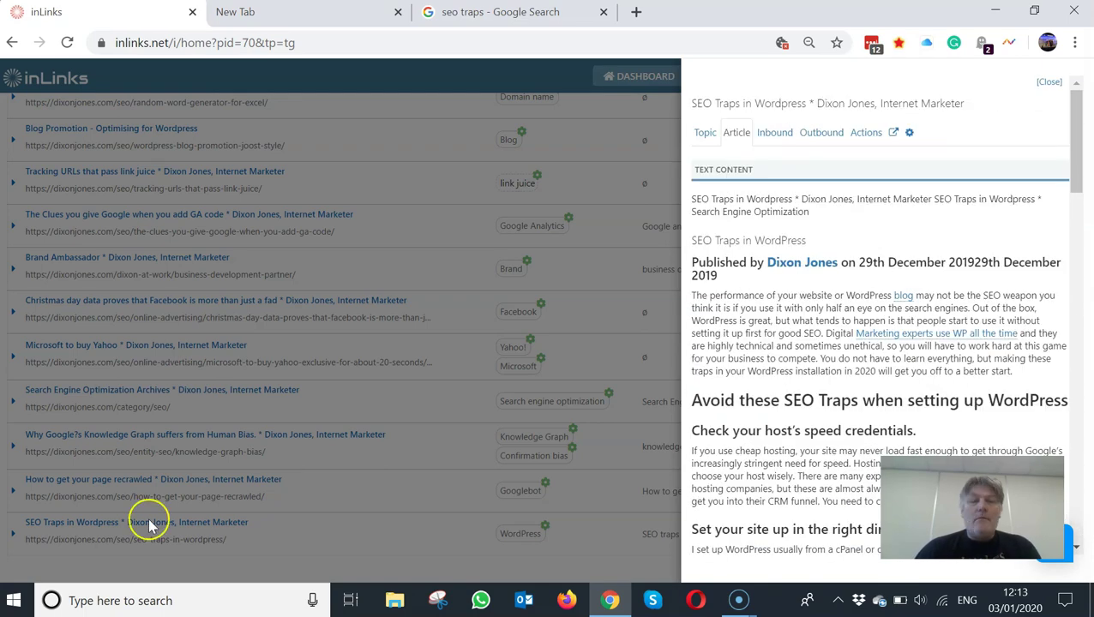
pyautogui.click(13, 534)
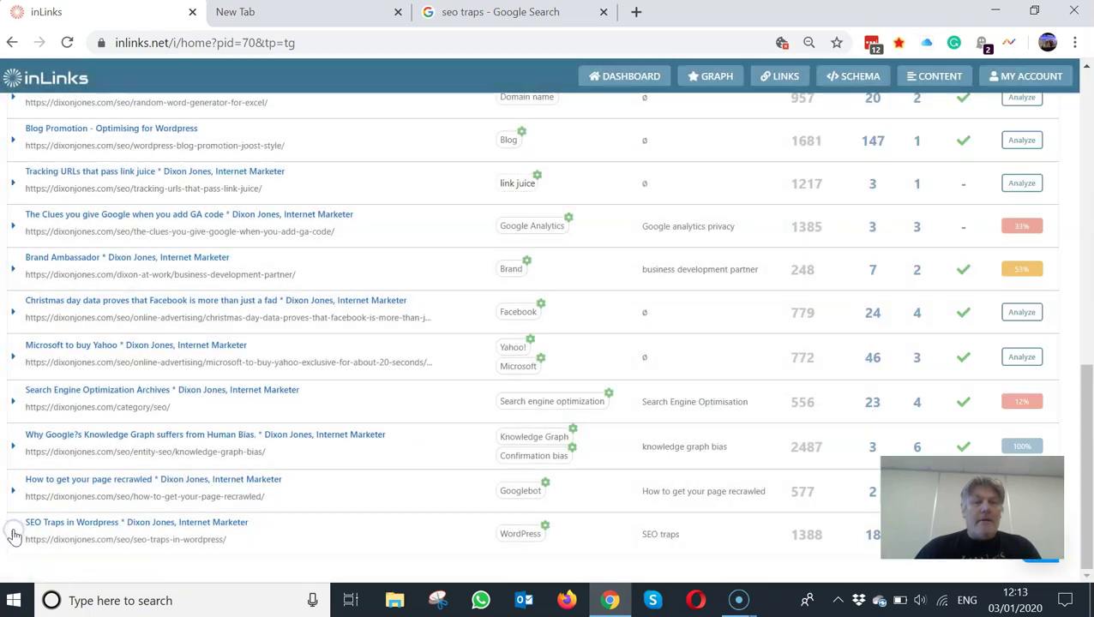
# Expand the "SEO Traps in Wordpress" entry in the page list and review its internal inbound links and their anchors
pyautogui.click(14, 533)
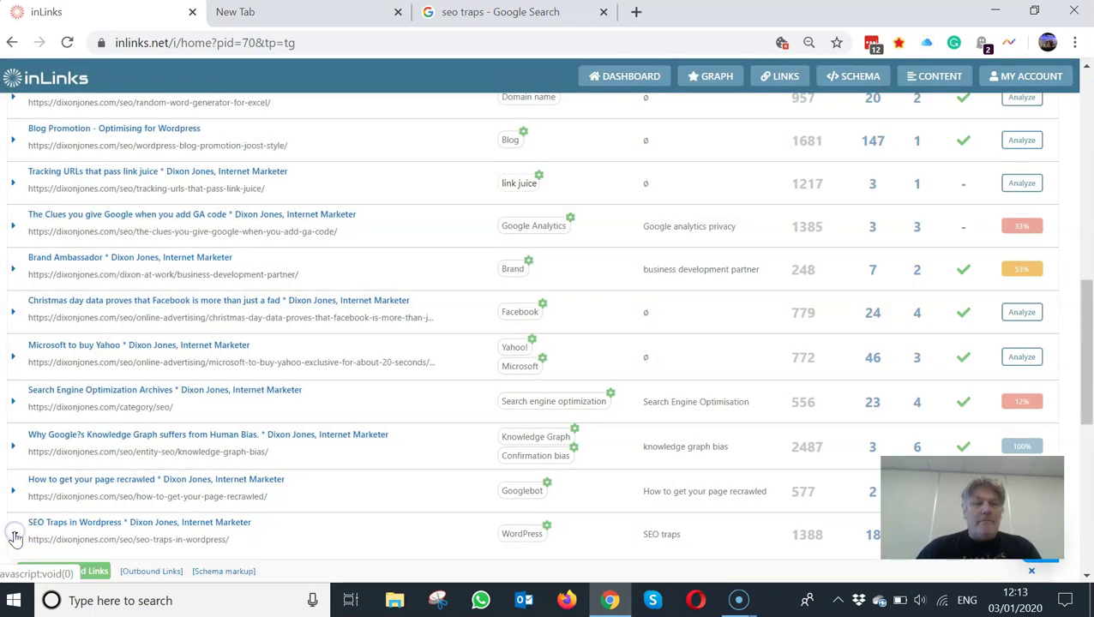
pyautogui.click(355, 370)
pyautogui.scroll(-5, 355, 370)
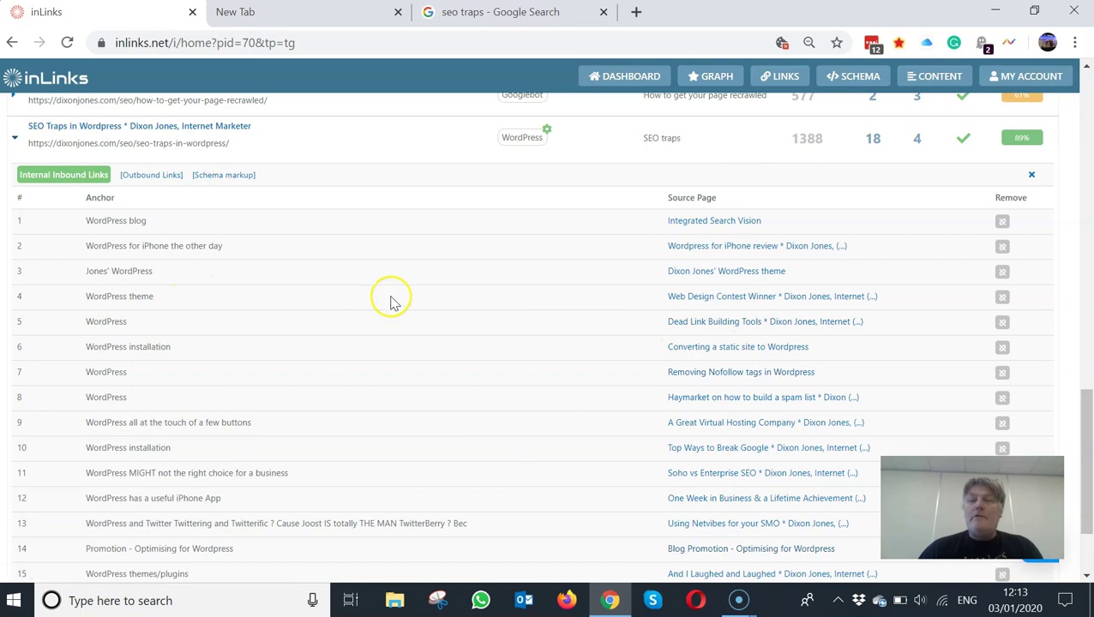
pyautogui.scroll(1, 378, 318)
pyautogui.scroll(2, 378, 318)
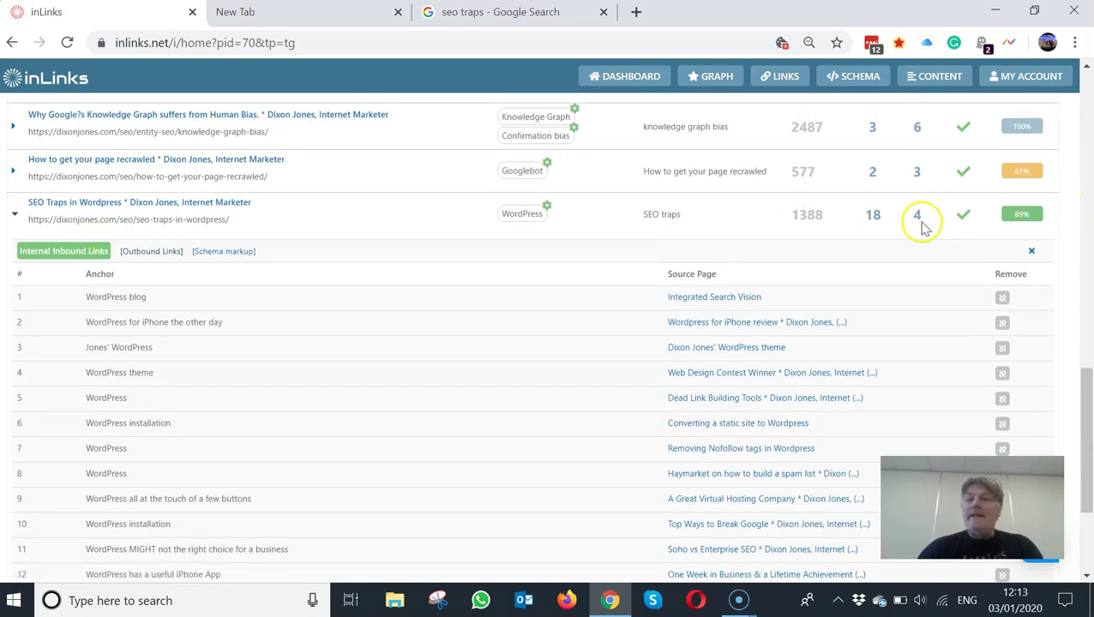
# Review the internal outbound links of the "SEO Traps in Wordpress" page and its Schema.org markup
pyautogui.click(162, 258)
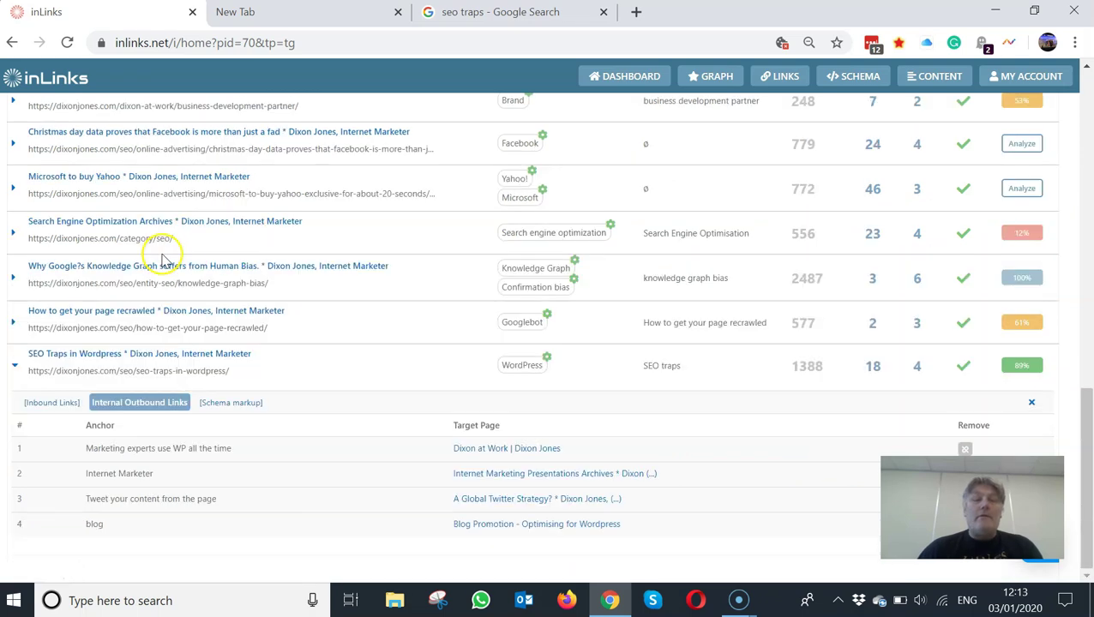
pyautogui.click(233, 402)
pyautogui.scroll(-2, 236, 400)
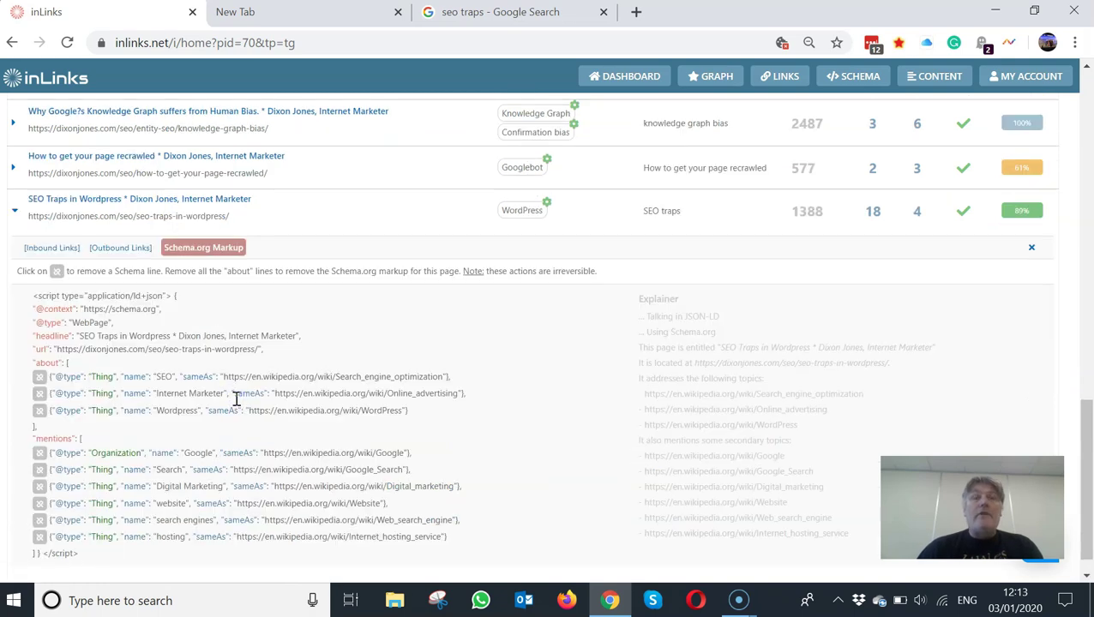
pyautogui.scroll(-1, 237, 399)
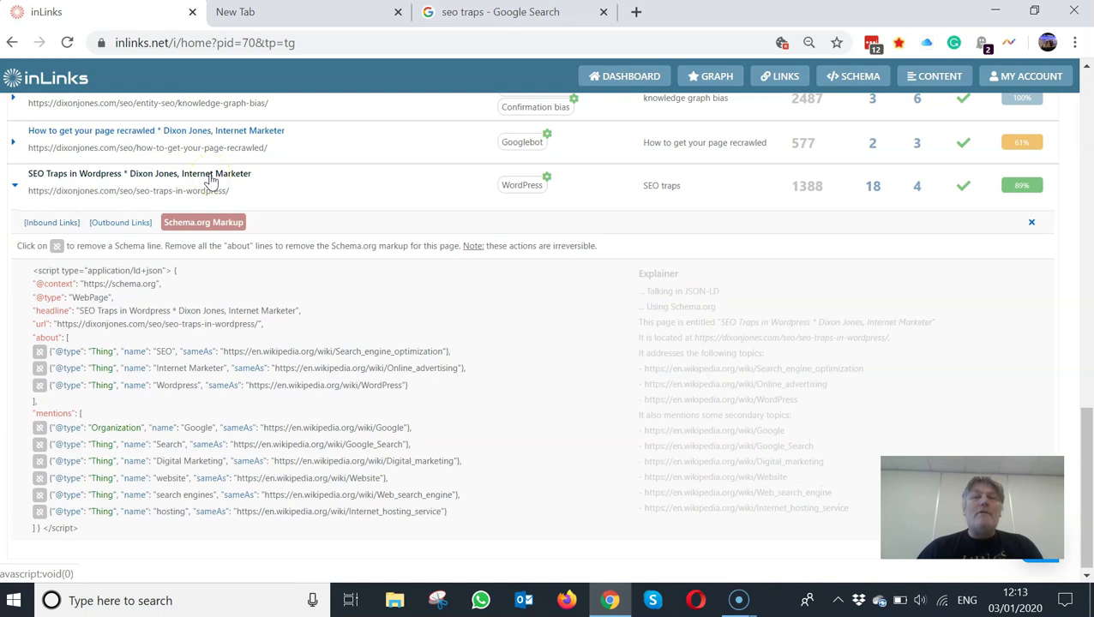
# Search Google for "wp seo traps" in the empty browser tab
pyautogui.click(294, 18)
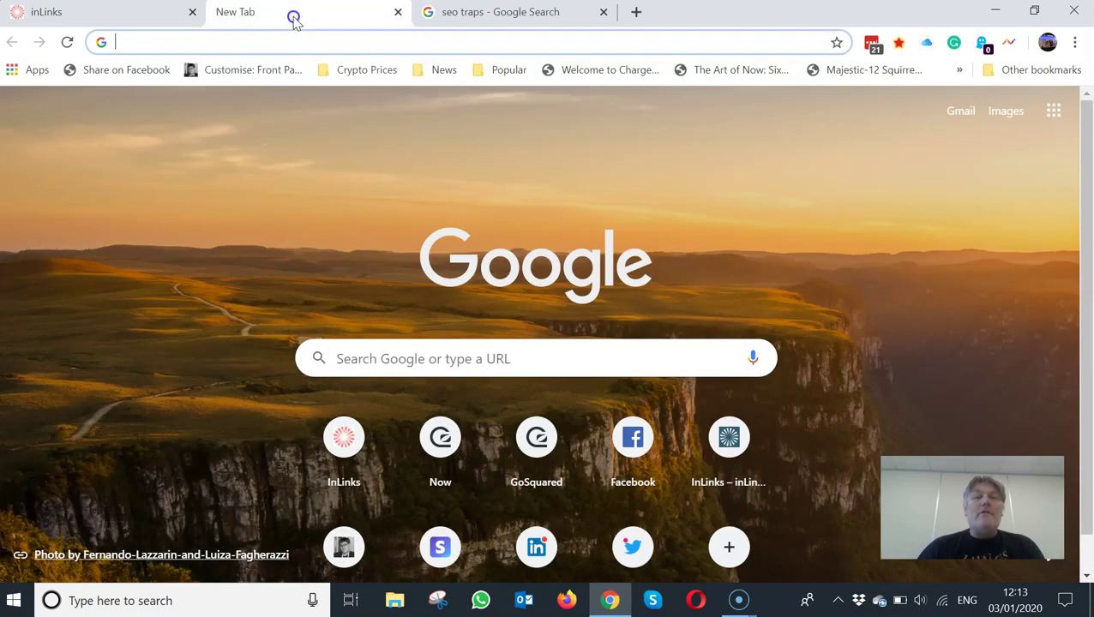
pyautogui.click(438, 361)
pyautogui.write('wp')
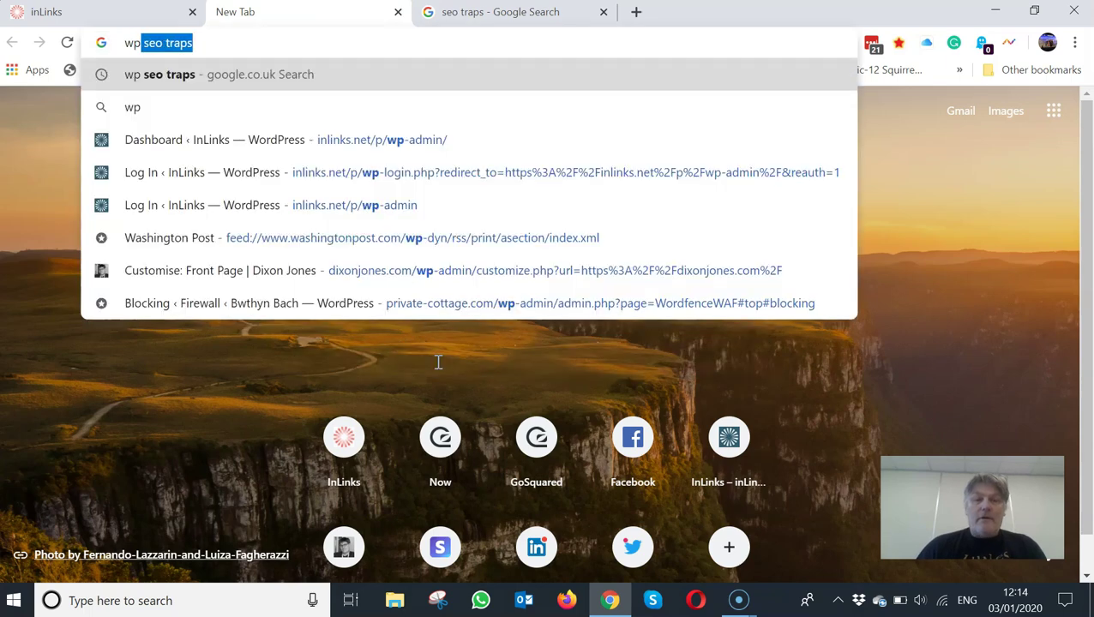
pyautogui.press('Right')
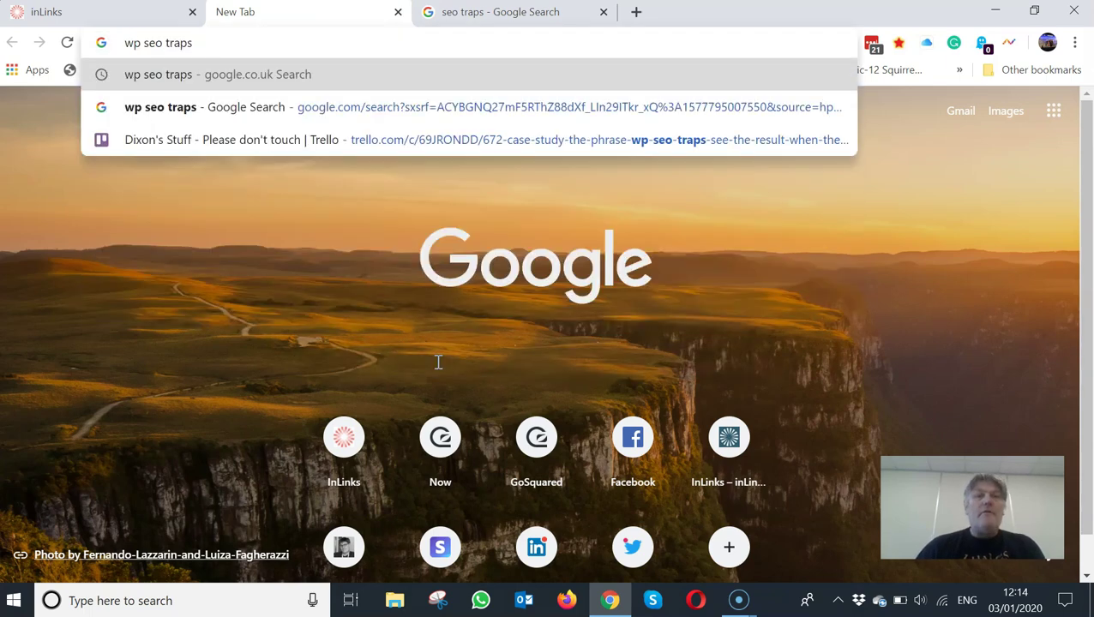
pyautogui.press('Return')
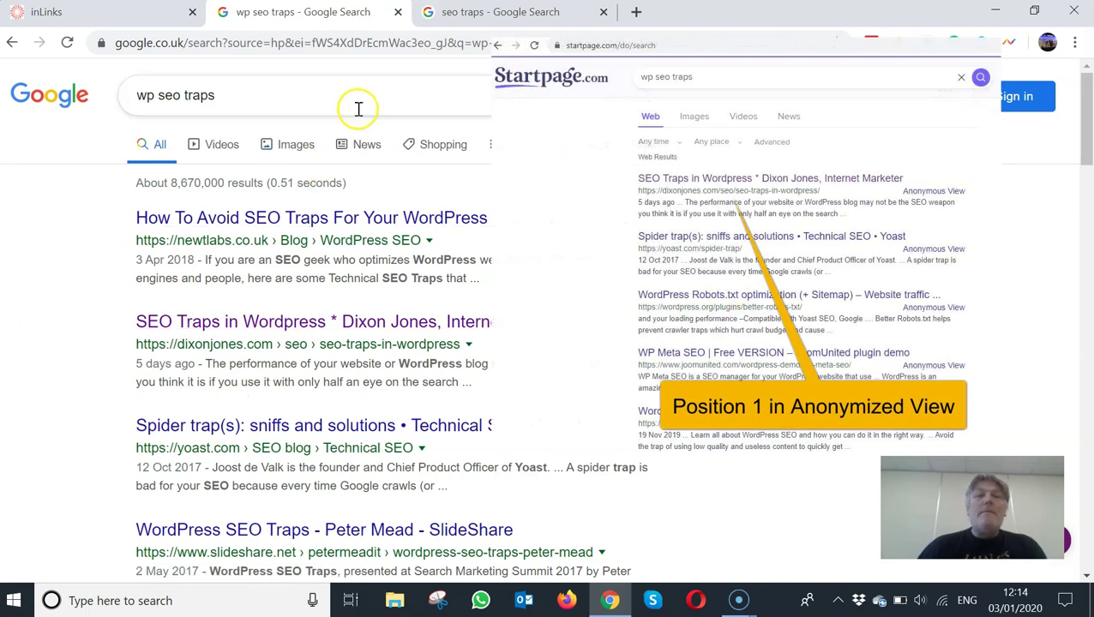
# Check the article's ranking in the open Google results for "seo traps" and return to the "wp seo traps" results
pyautogui.click(491, 18)
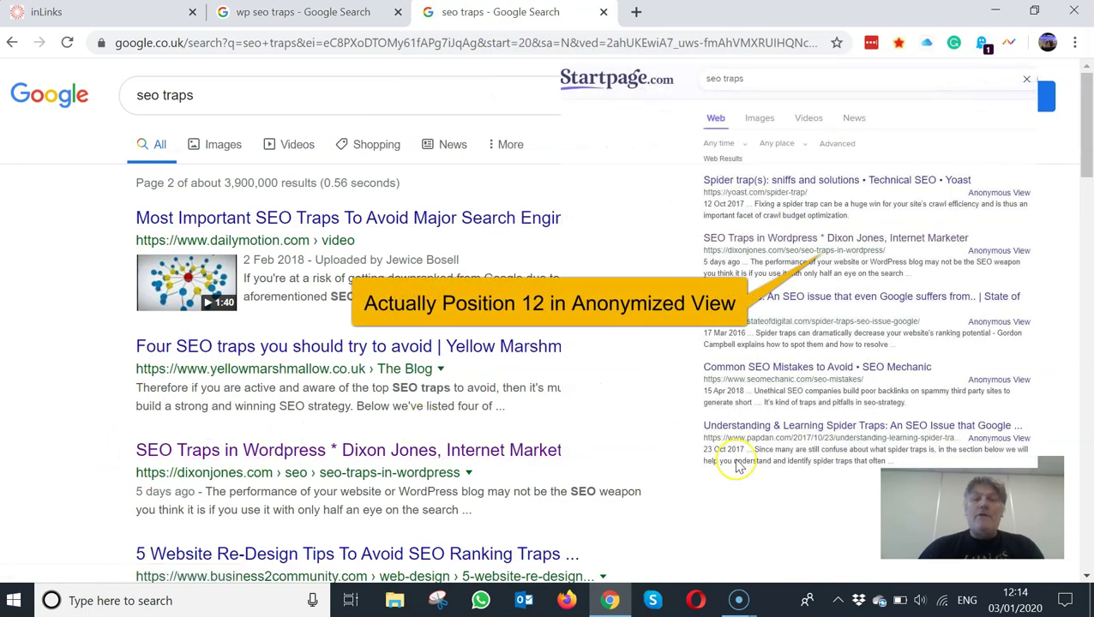
pyautogui.scroll(-1, 733, 463)
pyautogui.scroll(1, 738, 465)
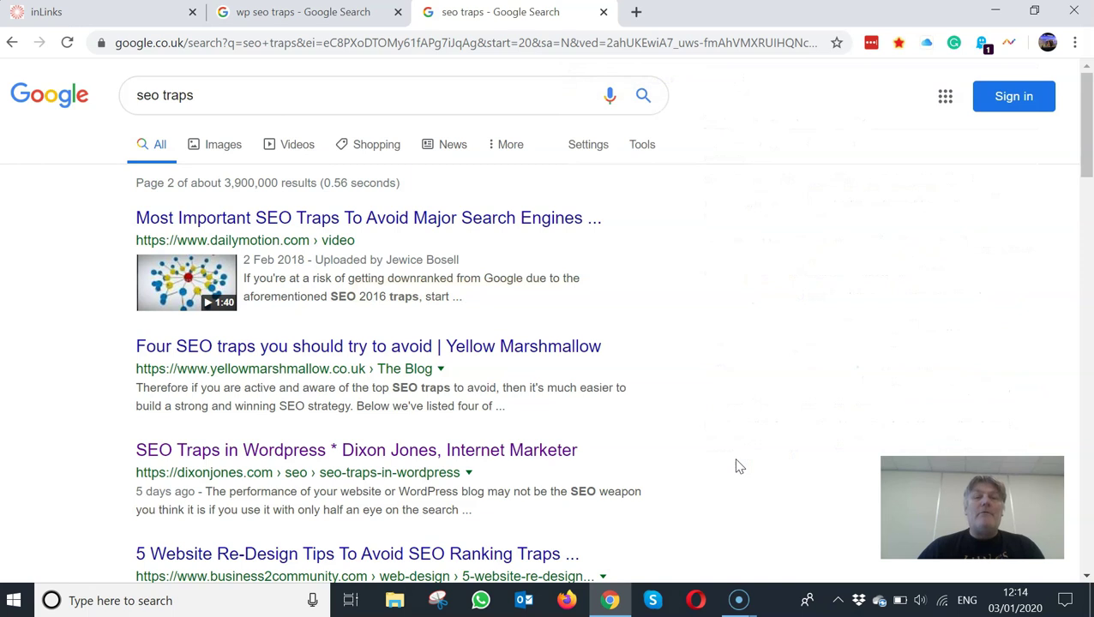
pyautogui.click(318, 19)
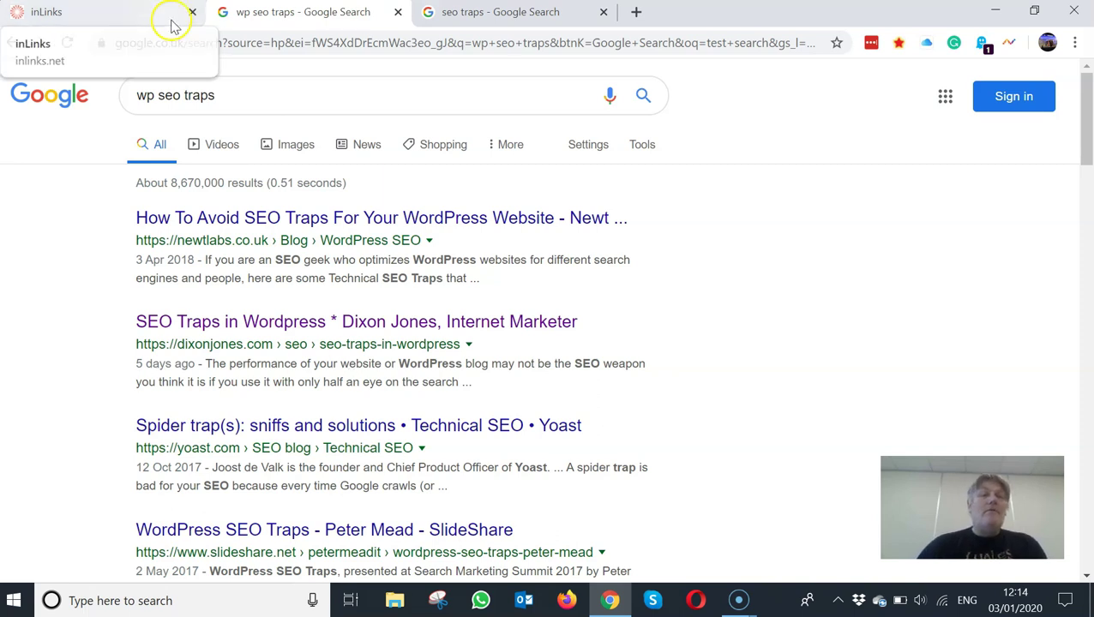
# Switch back to inLinks, return to the start of the target pages list and open the project dashboard
pyautogui.click(137, 18)
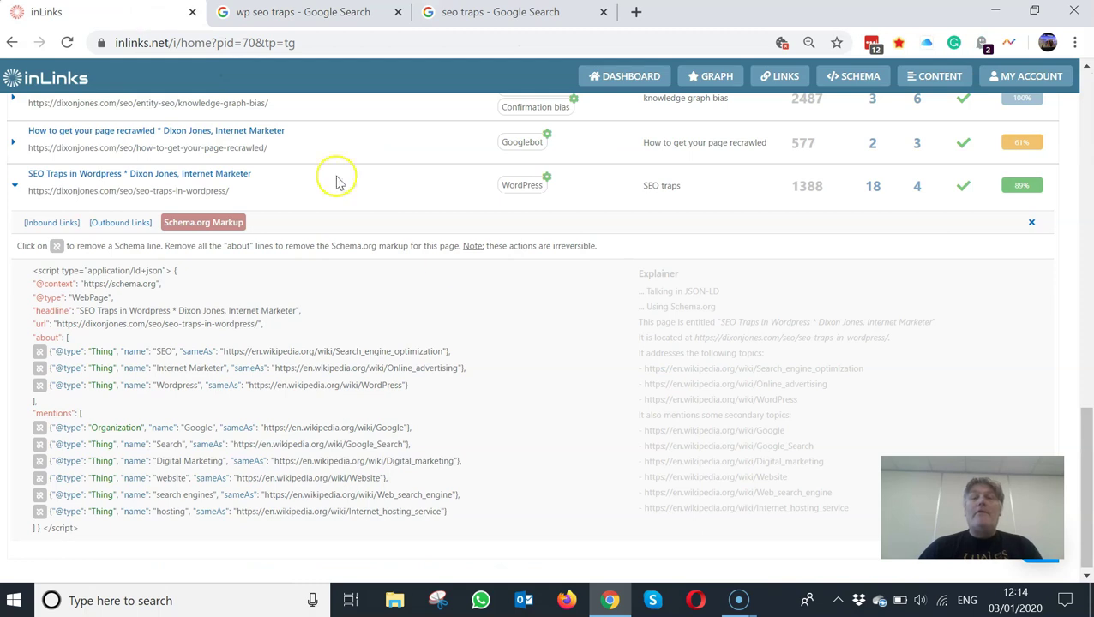
pyautogui.scroll(10, 447, 264)
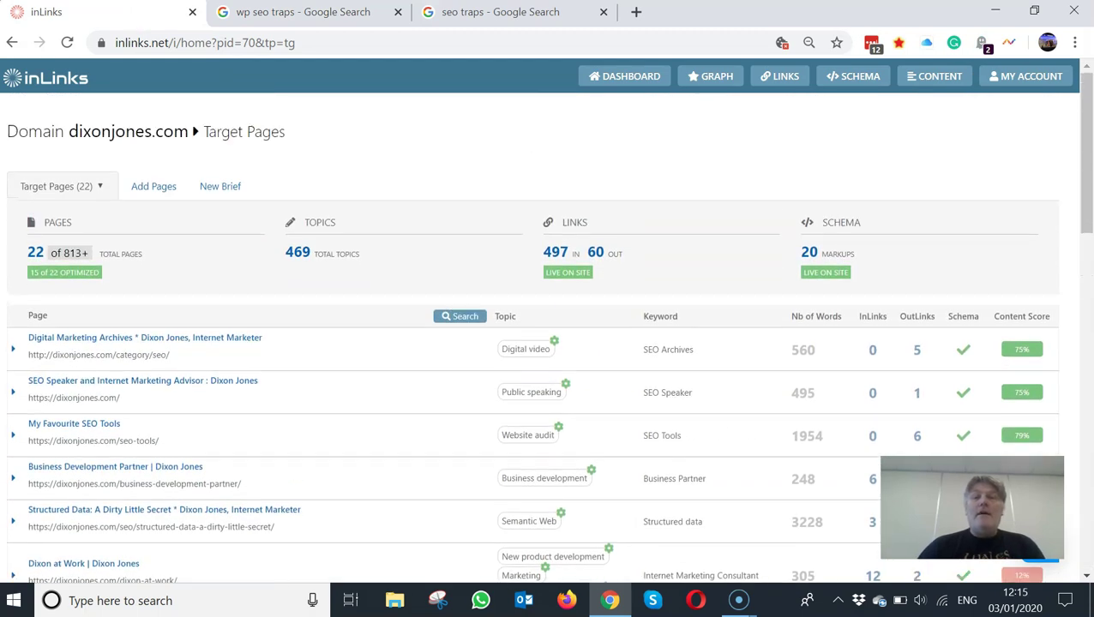
pyautogui.click(631, 76)
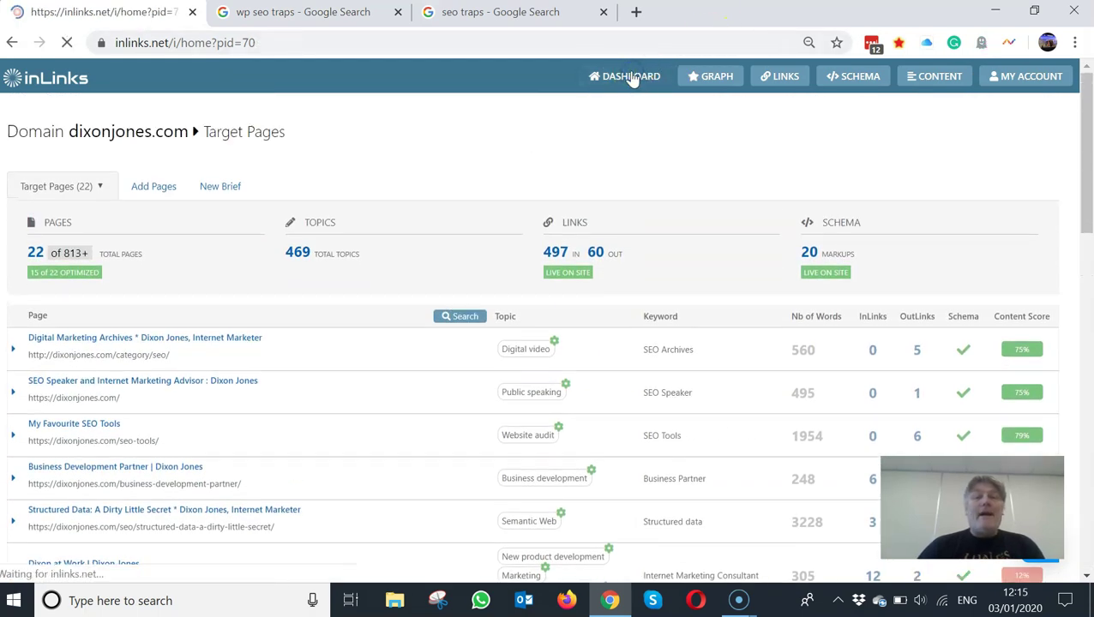